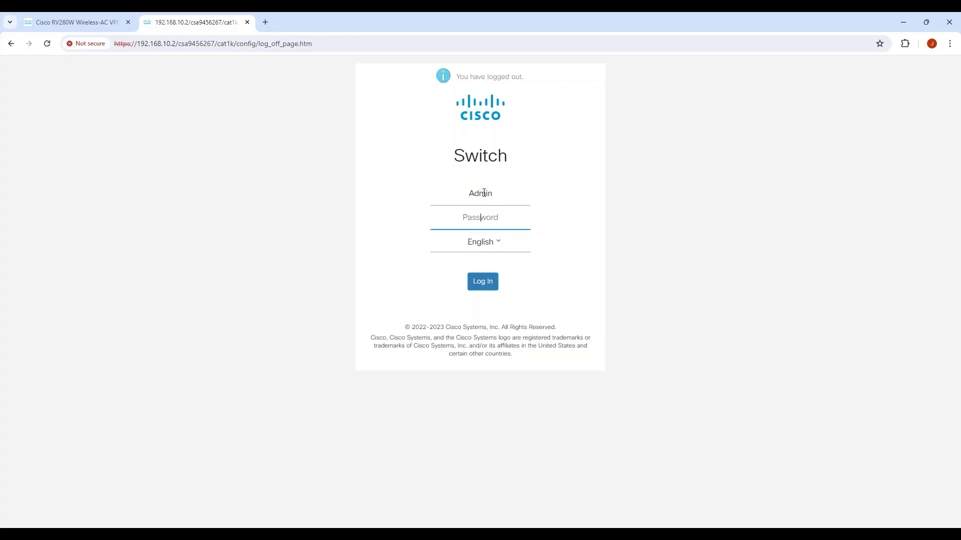
Step: Sign in, switch the header to Advanced mode and view VLAN Settings listing Default, Voice and Sales
text(cisco123)
key(Return)
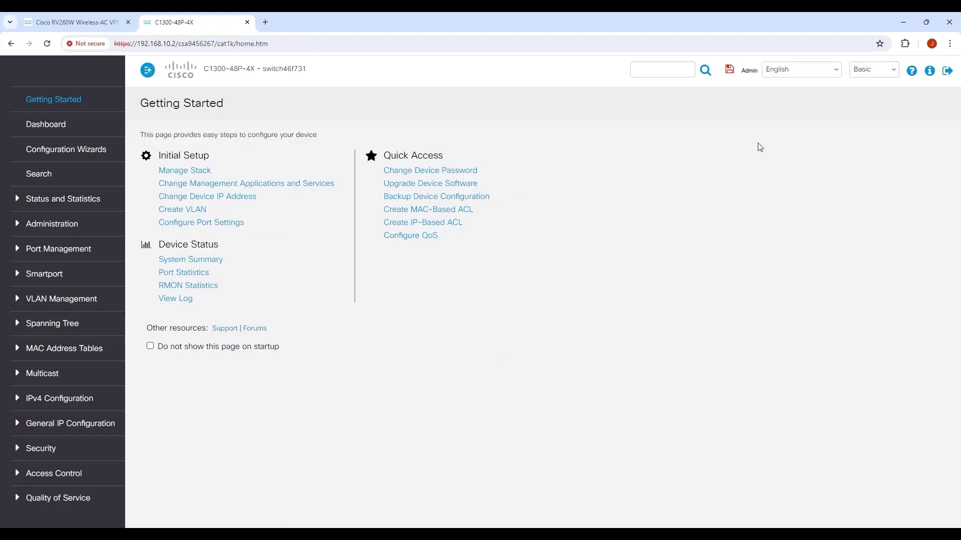
click(859, 75)
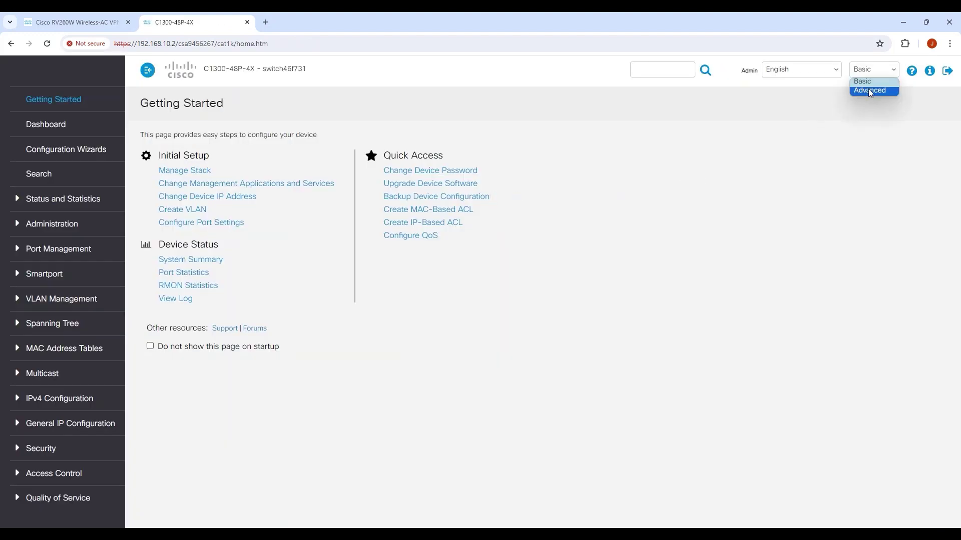
click(871, 91)
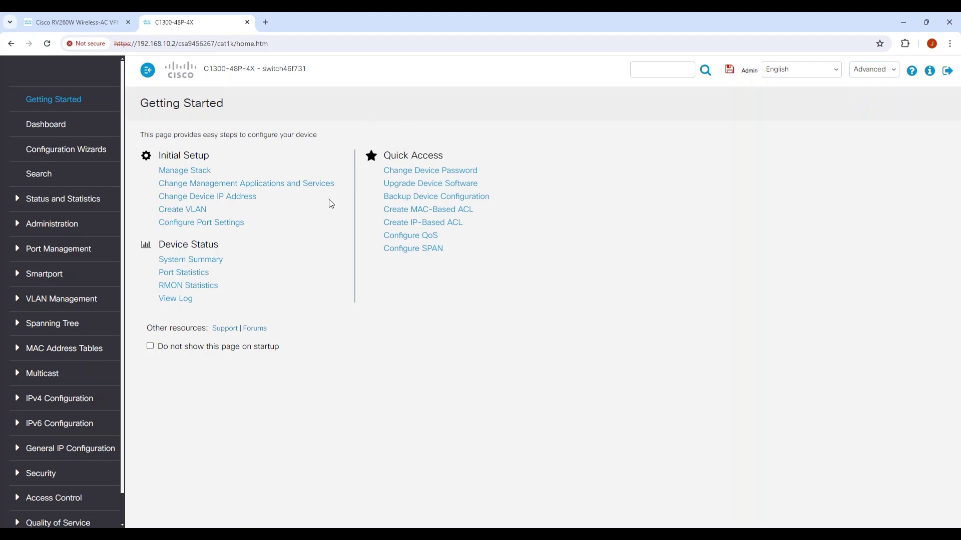
click(79, 299)
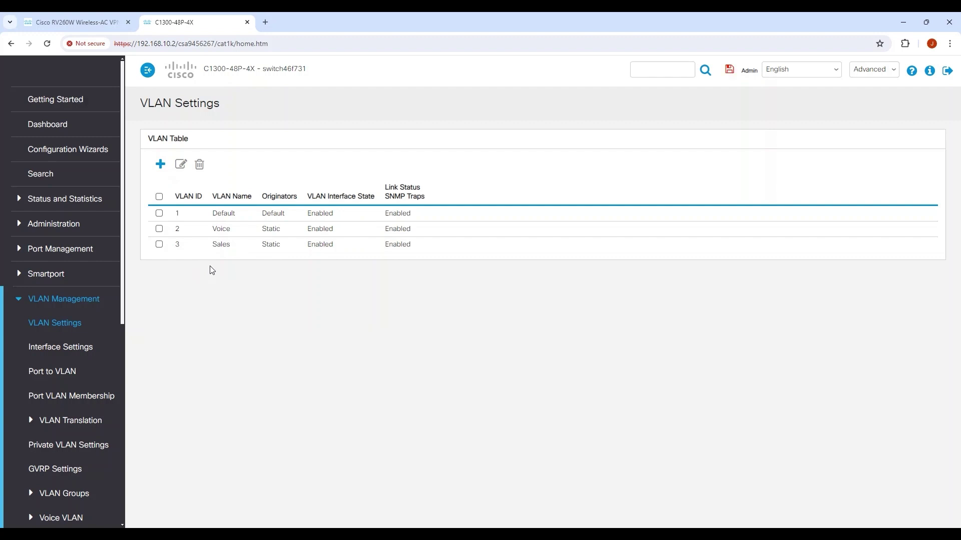
scroll(108, 310, down, 7)
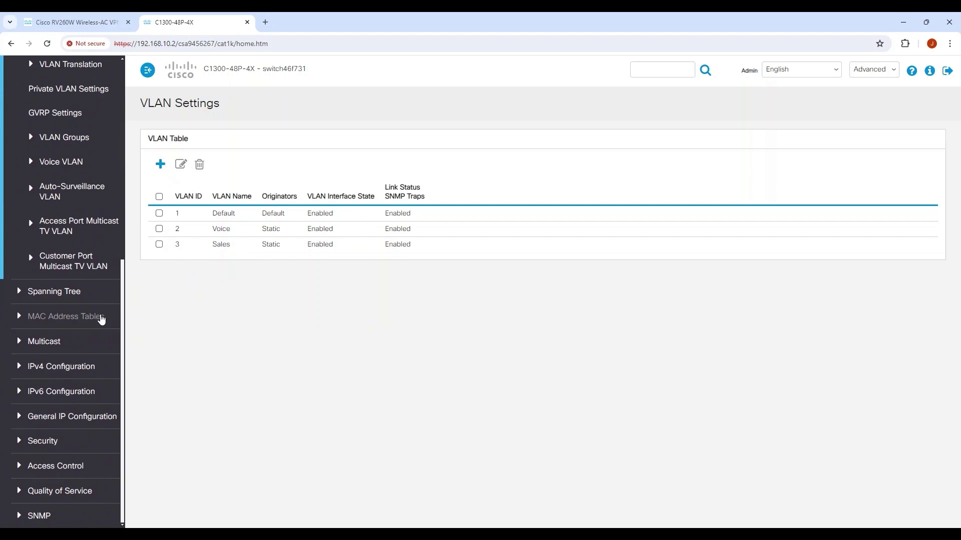
Step: Add a static IPv4 interface on VLAN 2 at 192.168.20.2 with mask 255.255.255.0
click(71, 367)
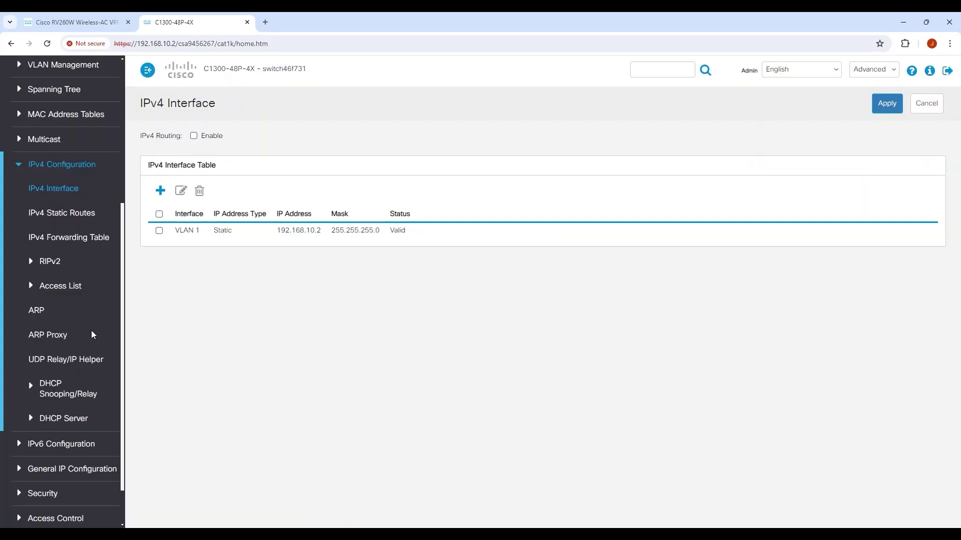
click(69, 195)
click(162, 192)
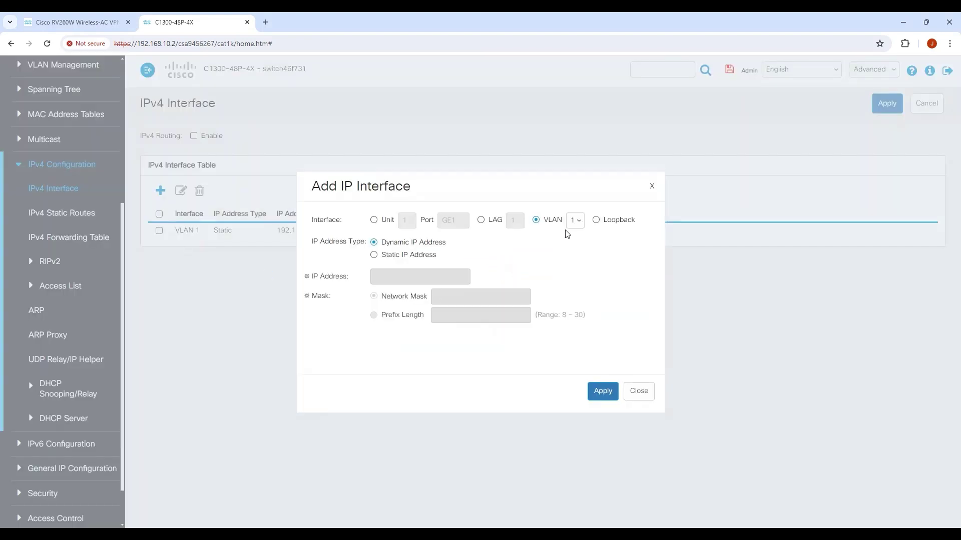
click(574, 220)
click(580, 243)
click(408, 255)
click(415, 276)
text(192.1)
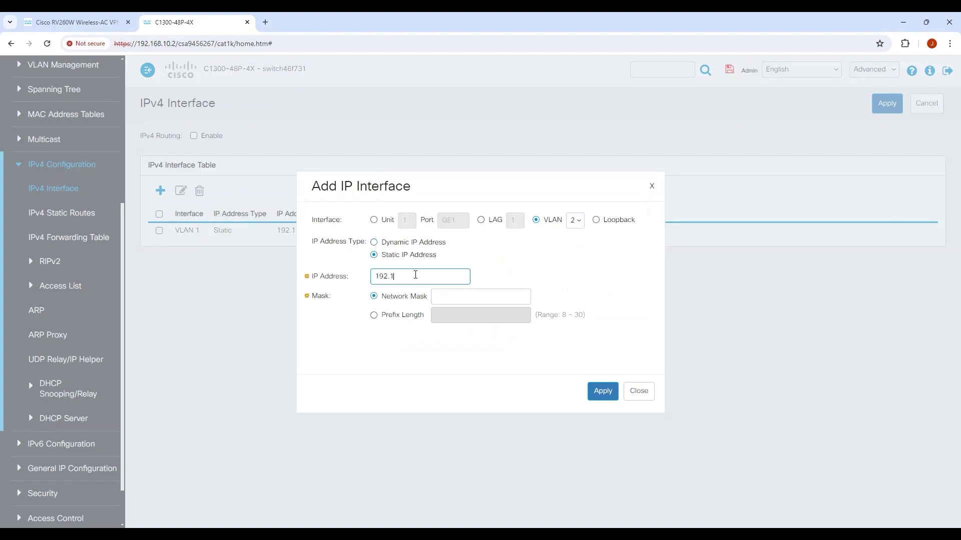
text(68.20.1)
key(Tab)
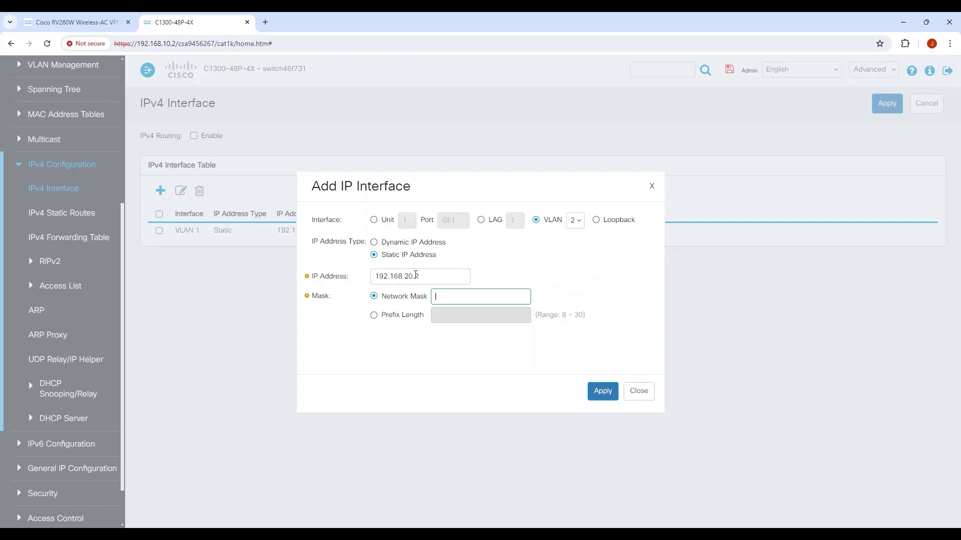
text(255.255.255.0)
click(605, 391)
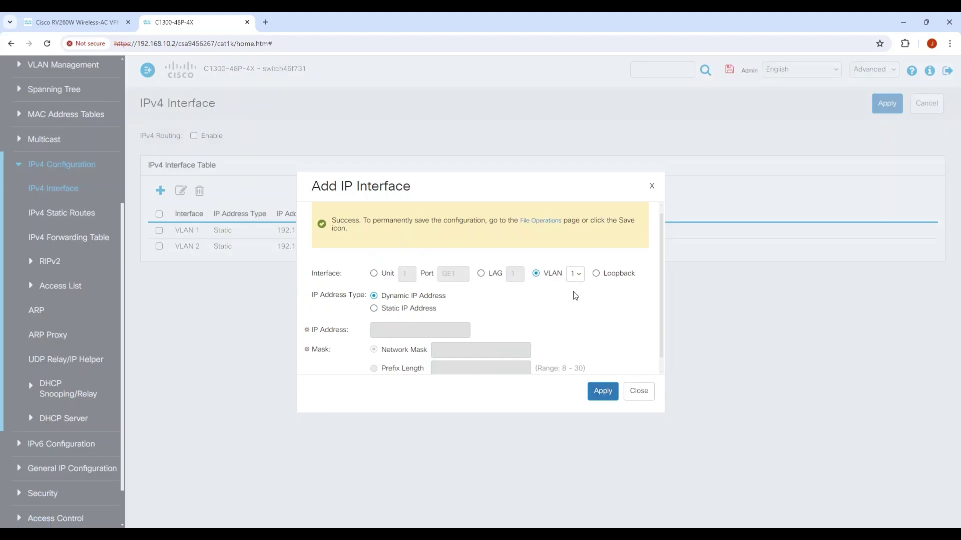
Step: Add a static IPv4 interface on VLAN 3 at 192.168.30.2 with mask 255.255.255.0
click(575, 274)
click(574, 305)
click(431, 308)
click(416, 330)
text(1)
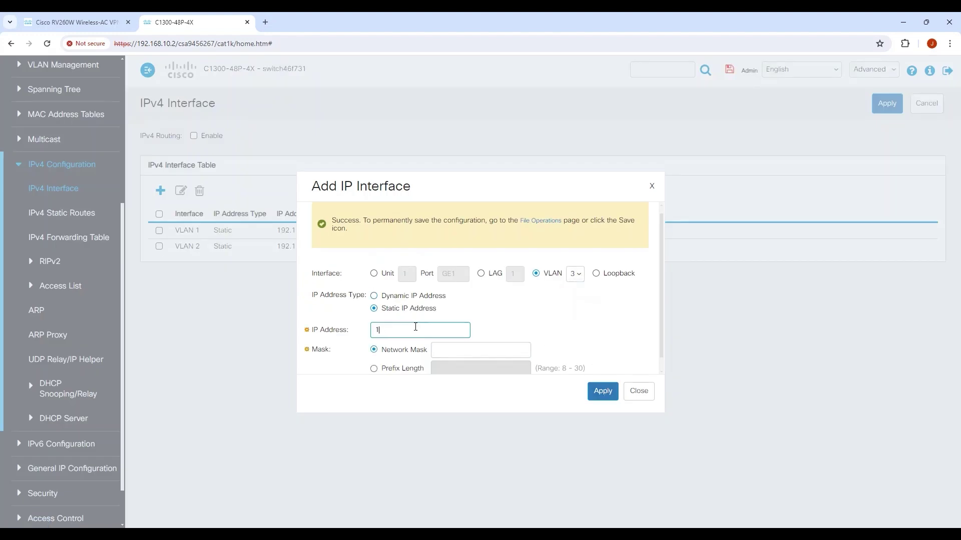
text(92.168.30.2)
key(Tab)
text(255.)
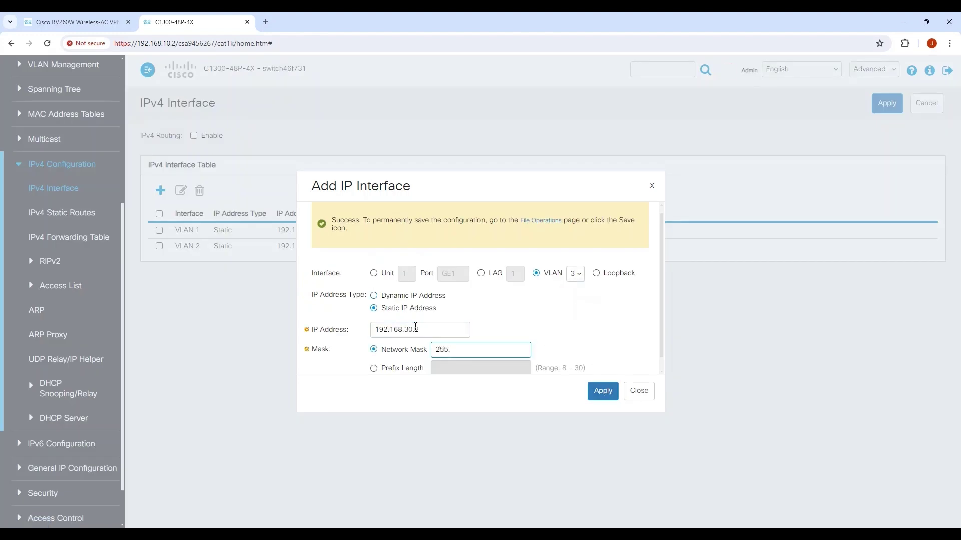
text(255.255.0)
click(604, 392)
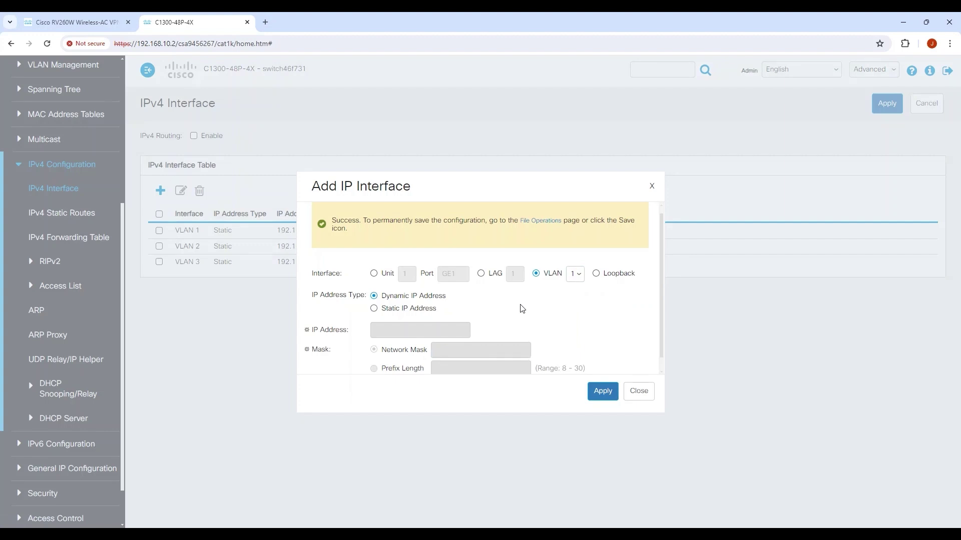
Step: Add a static routed interface on port GE35 at 192.168.40.2, mask 255.255.255.252
click(374, 274)
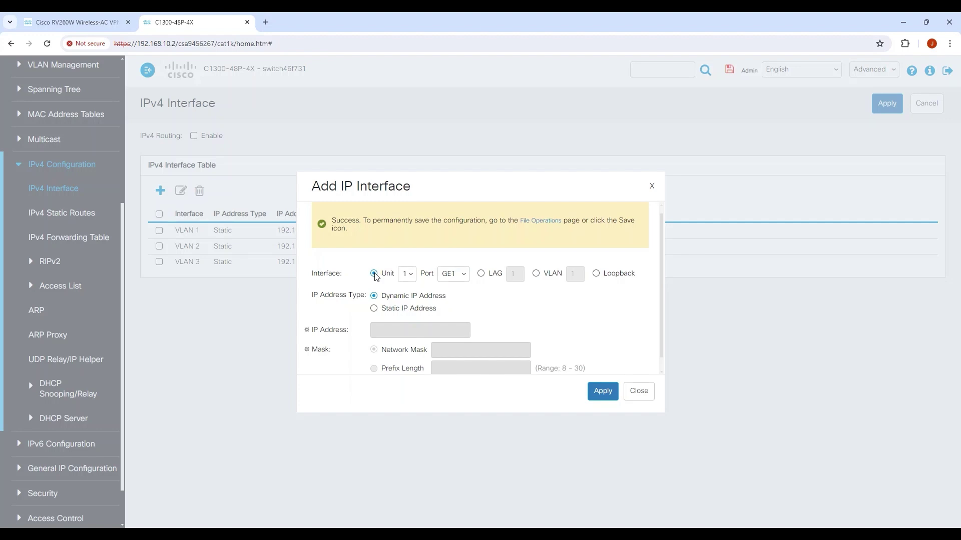
click(453, 274)
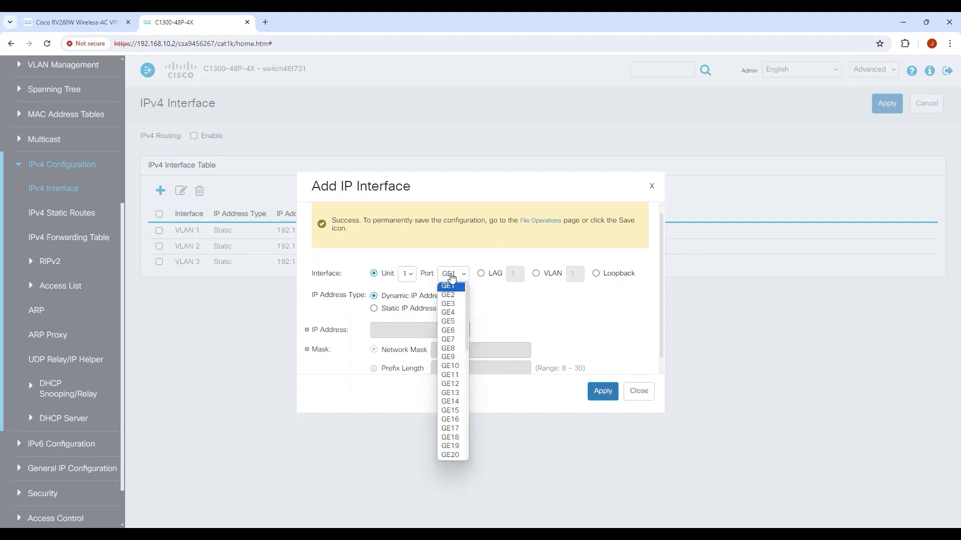
scroll(451, 405, down, 7)
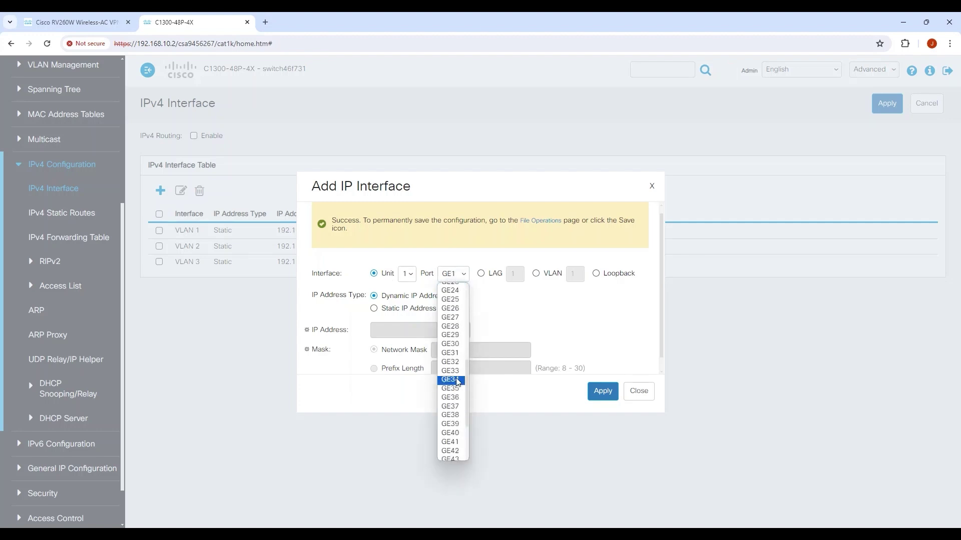
click(459, 392)
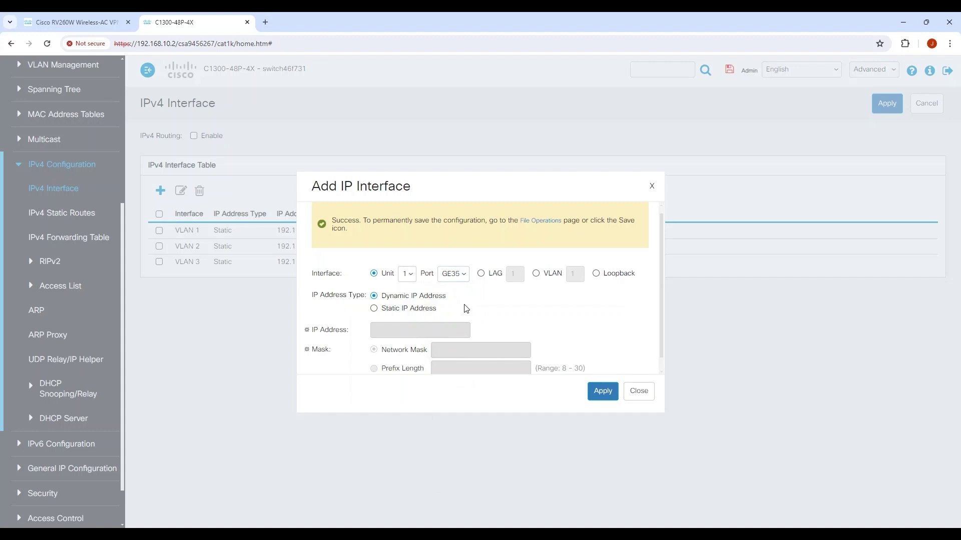
click(420, 311)
click(420, 333)
text(192.1)
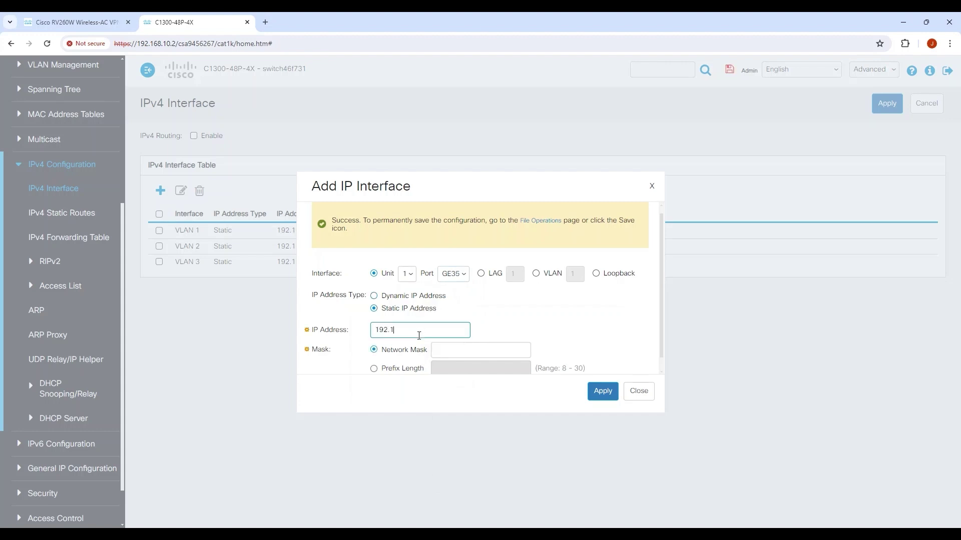
text(68.40.2)
key(Tab)
text(2)
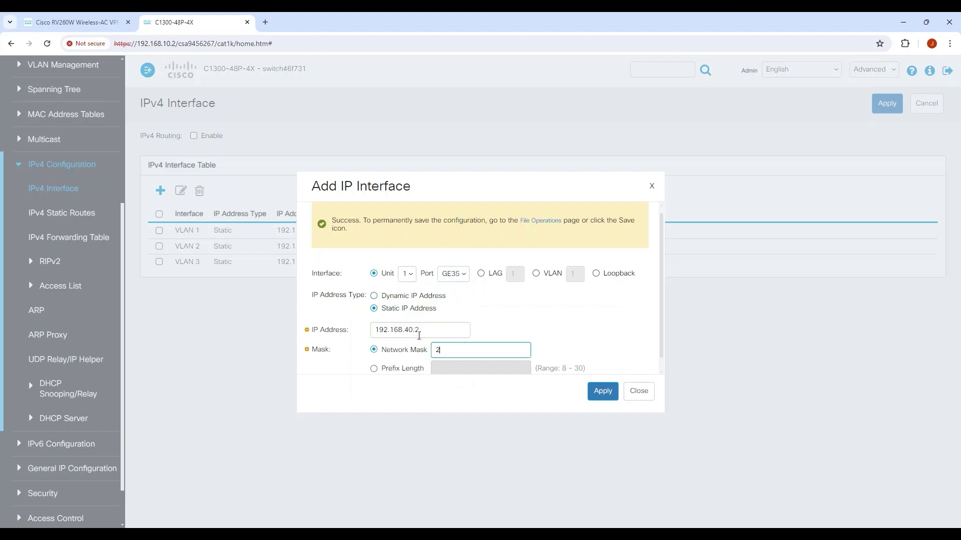
text(55.255.255.252)
click(610, 394)
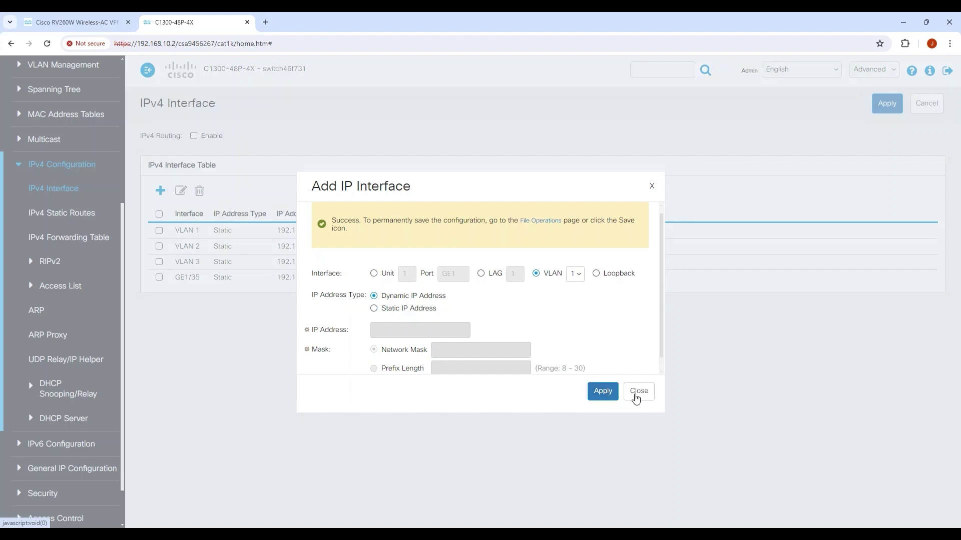
Step: Close the add-interface form and enable IPv4 routing on the switch
click(637, 394)
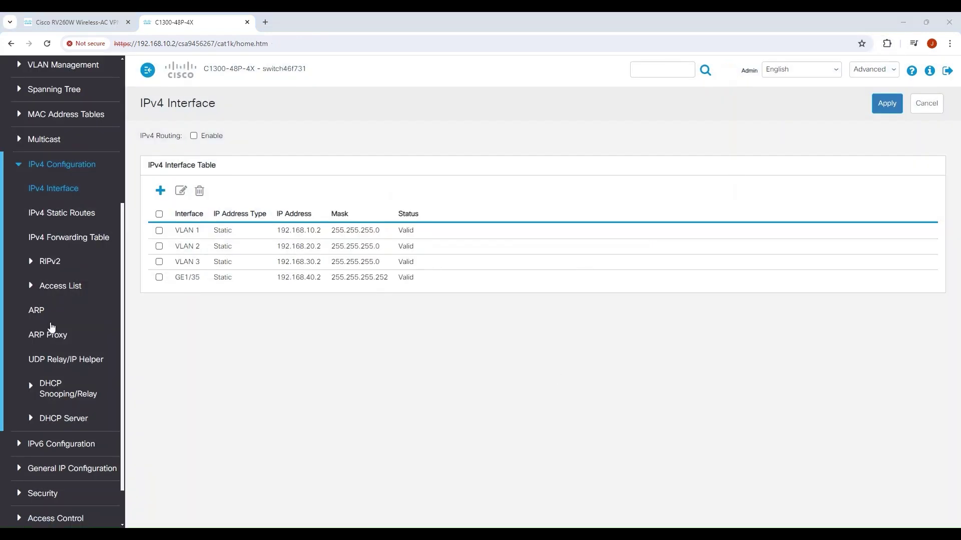
click(194, 137)
click(884, 102)
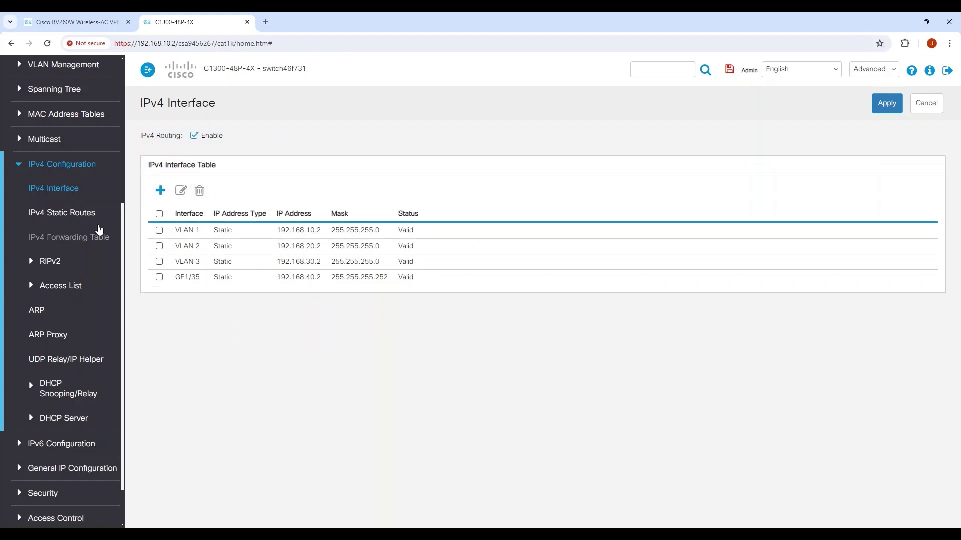
Step: Add a default static route 0.0.0.0 mask 0.0.0.0 via next hop 192.168.40.1
click(90, 221)
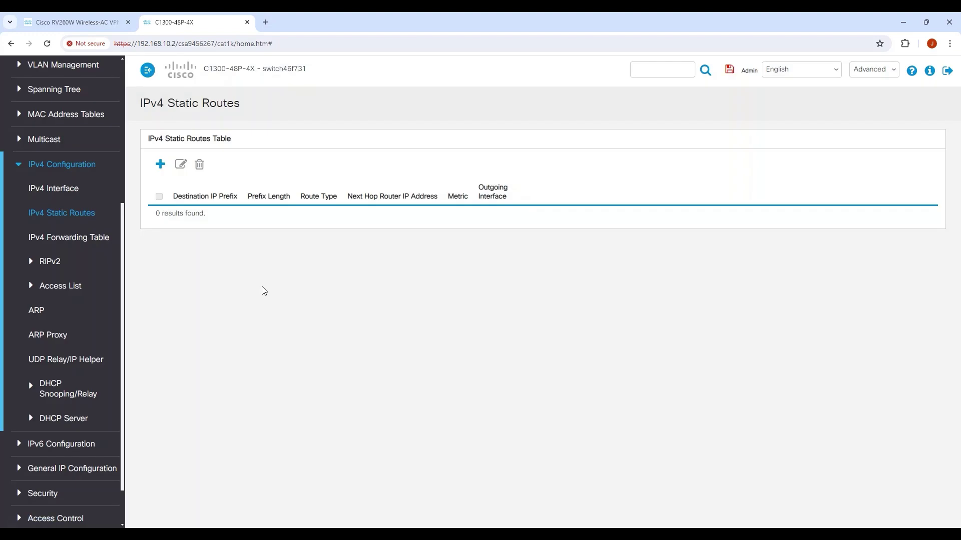
click(160, 165)
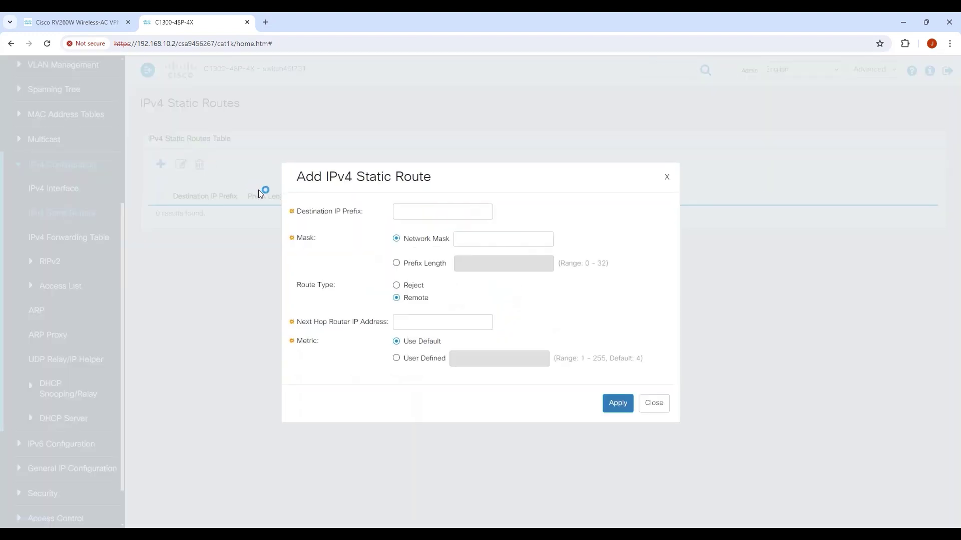
click(413, 209)
text(0.0.0.0)
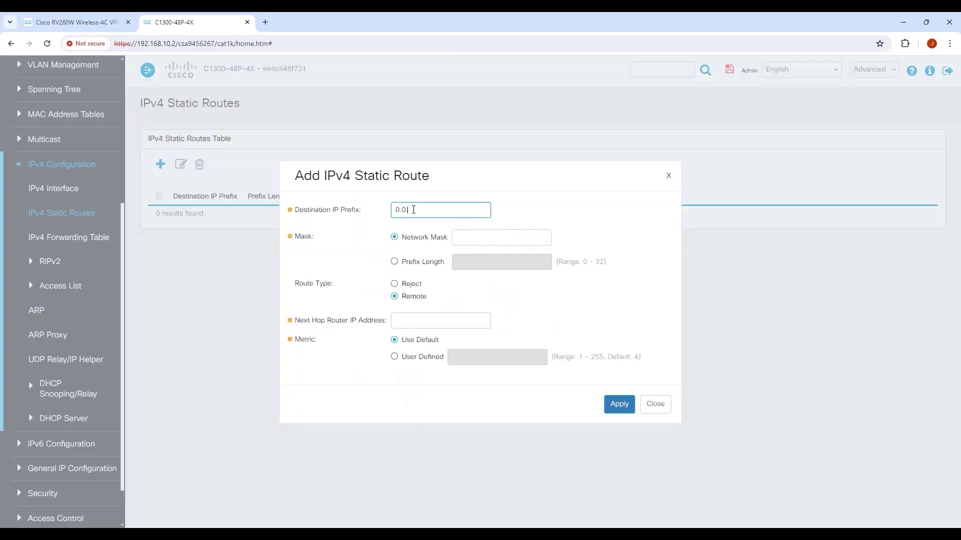
key(Tab)
text(0.)
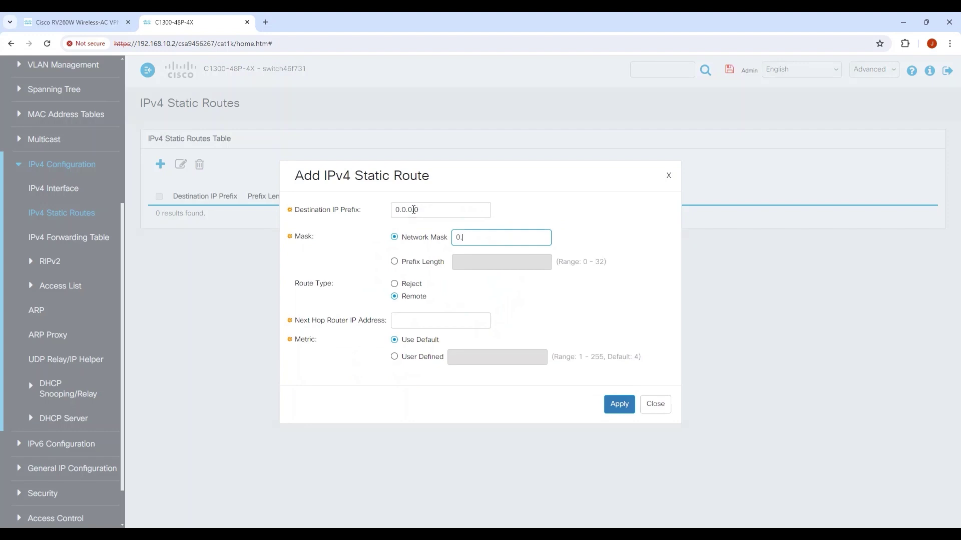
text(0.0.0)
key(Tab)
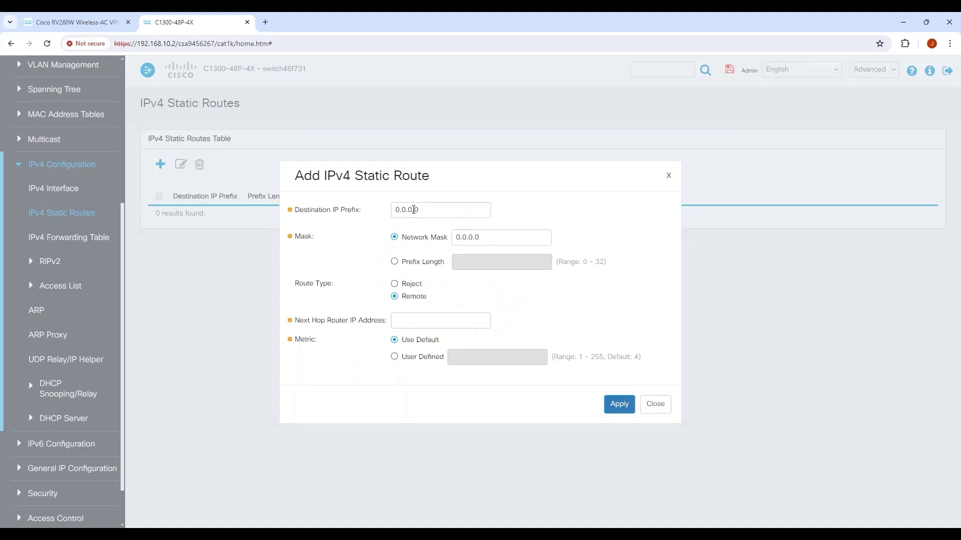
key(Tab)
text(192.168.4)
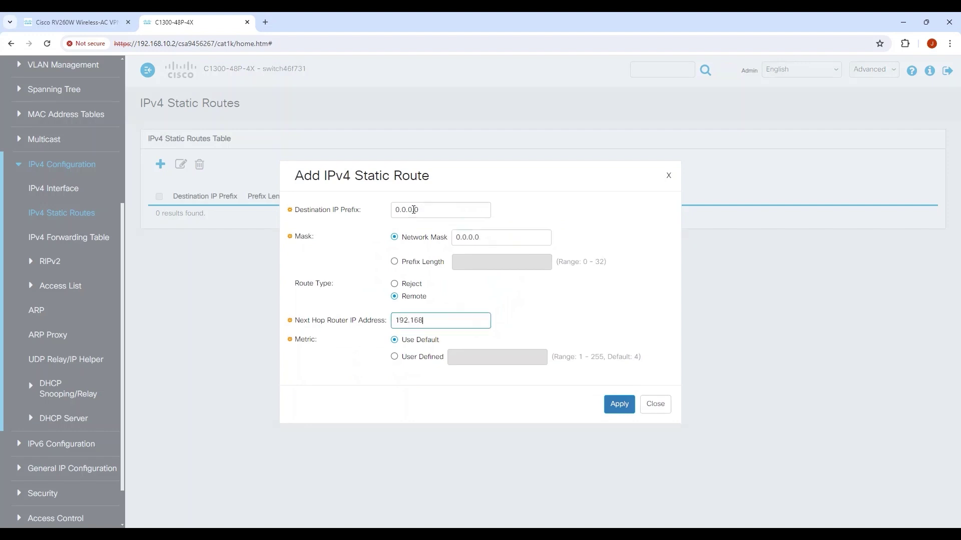
text(0.1)
click(543, 299)
click(612, 404)
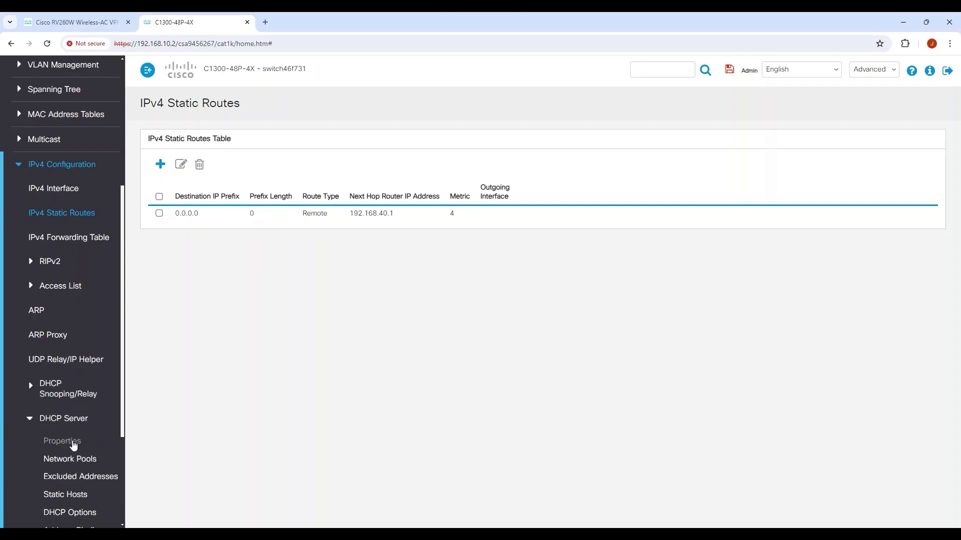
Step: Go to the DHCP Server Network Pools page
click(73, 458)
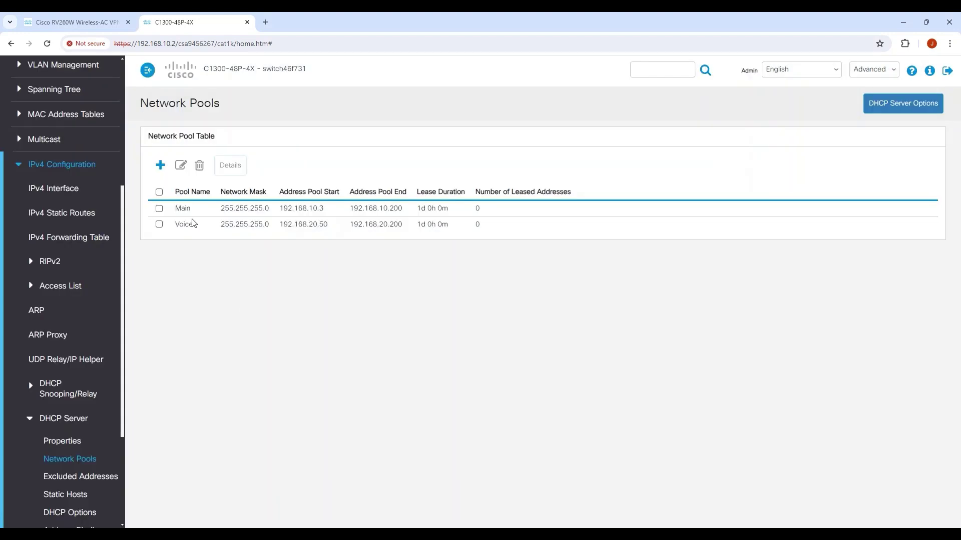
Step: Check the Main pool's default router is 192.168.10.2 and close without changes
click(162, 208)
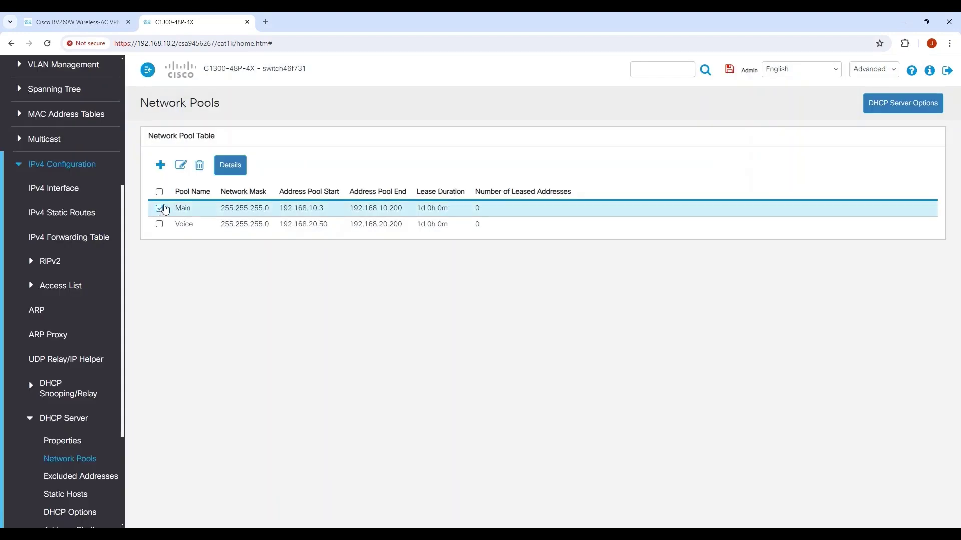
click(180, 166)
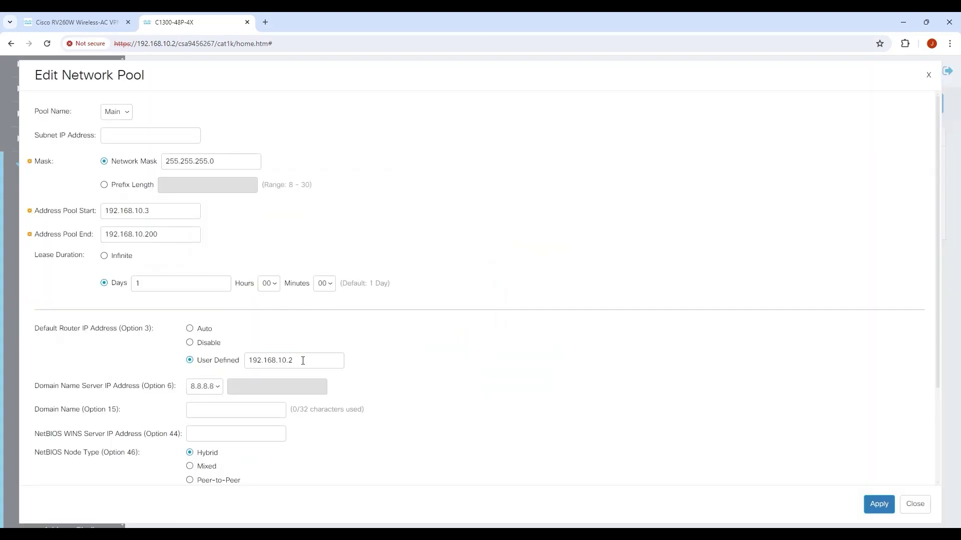
click(302, 361)
click(916, 506)
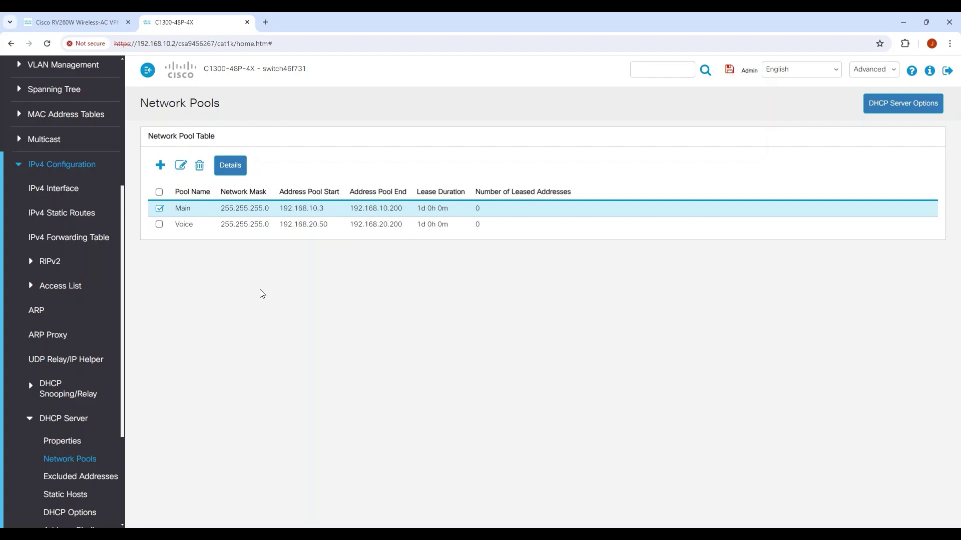
scroll(85, 242, up, 2)
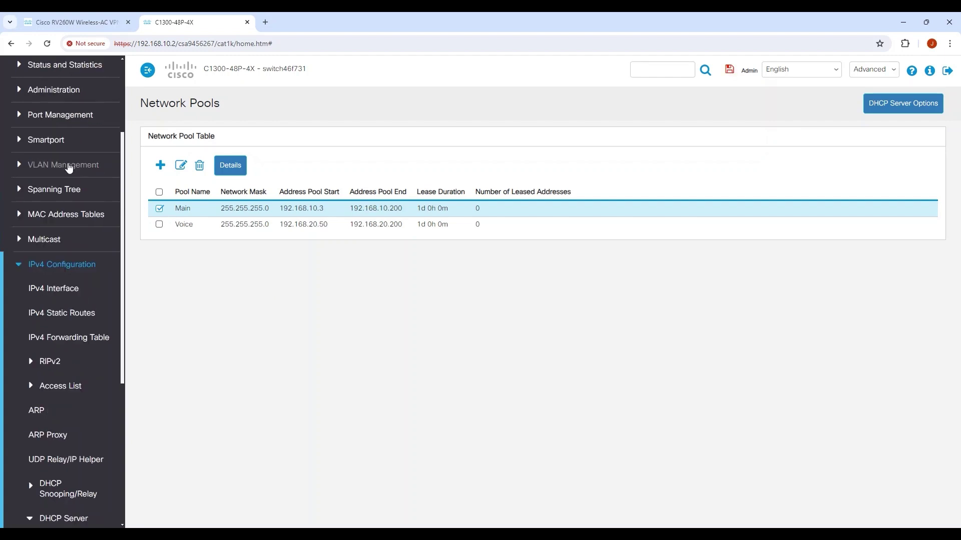
Step: In VLAN Interface Settings, change port GE35's switchport mode to Layer 3 and apply
click(75, 165)
click(70, 214)
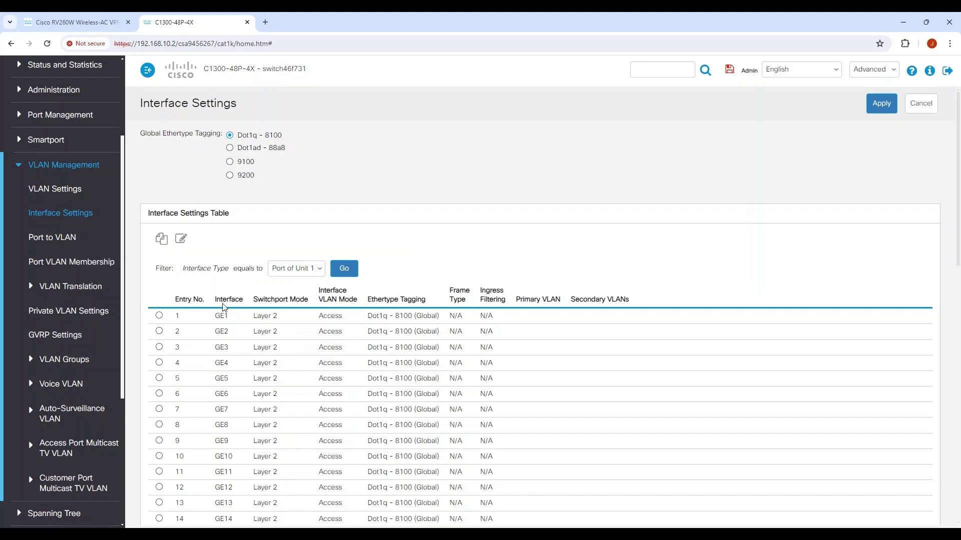
scroll(251, 339, down, 8)
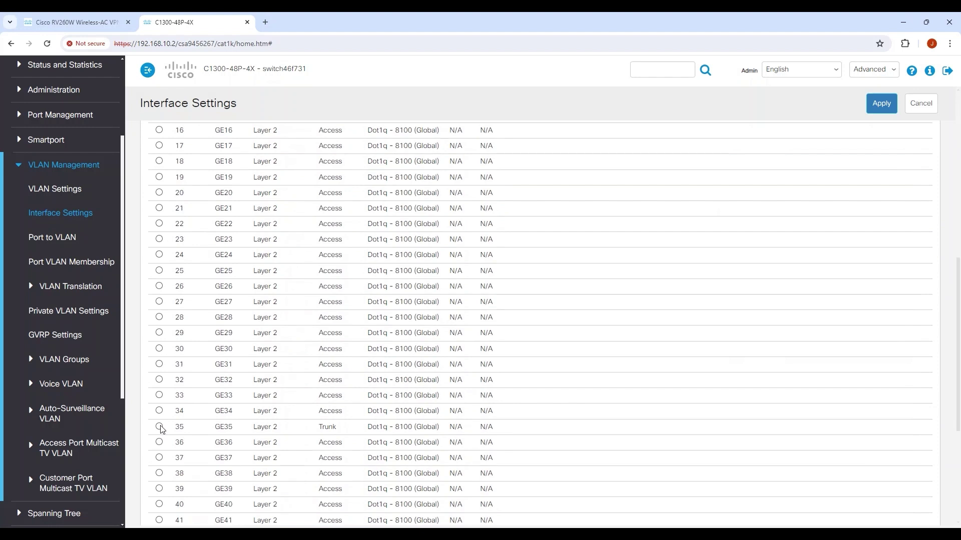
click(159, 427)
scroll(162, 431, down, 2)
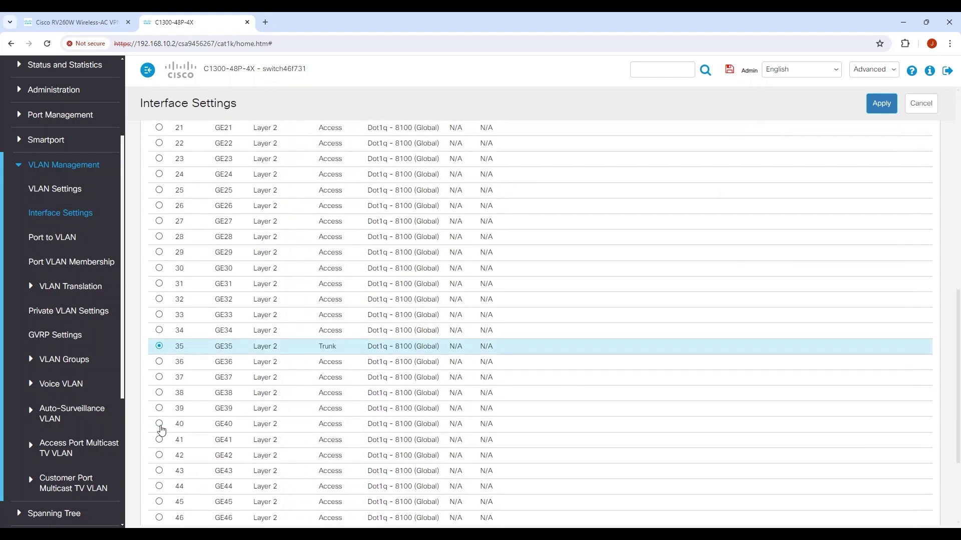
scroll(161, 350, up, 10)
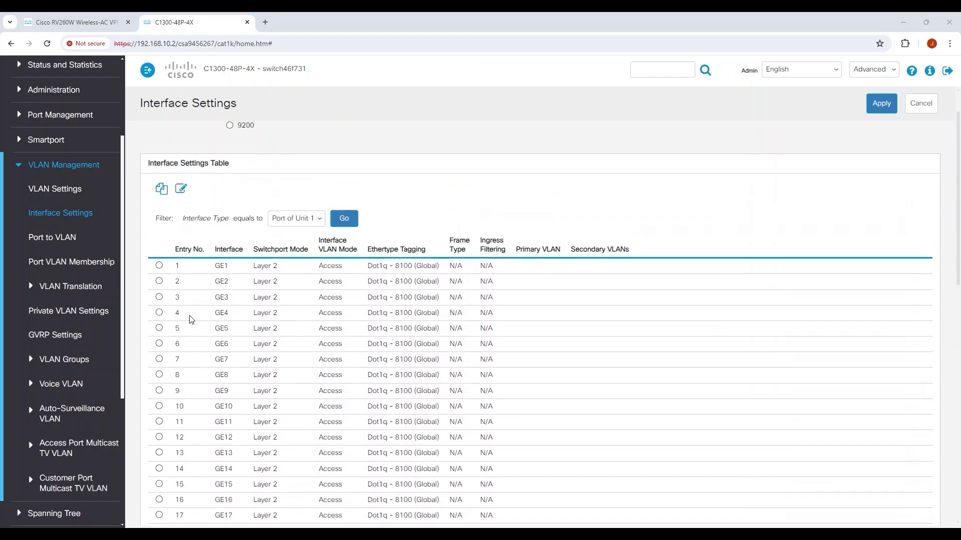
click(181, 190)
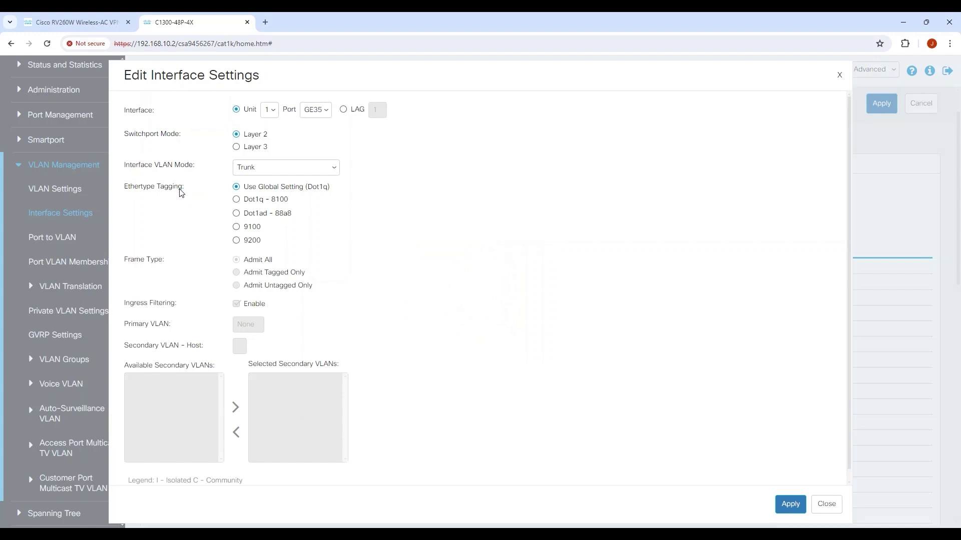
click(236, 147)
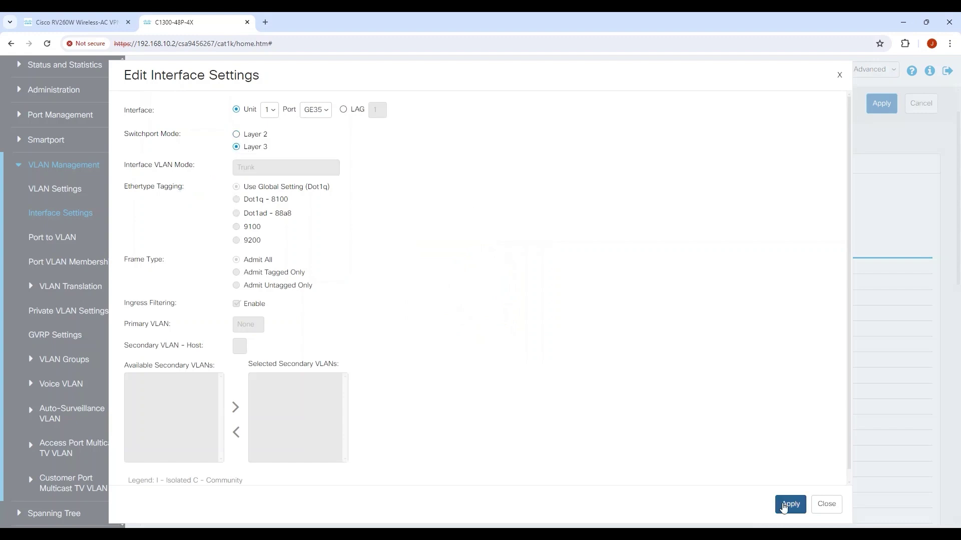
click(789, 504)
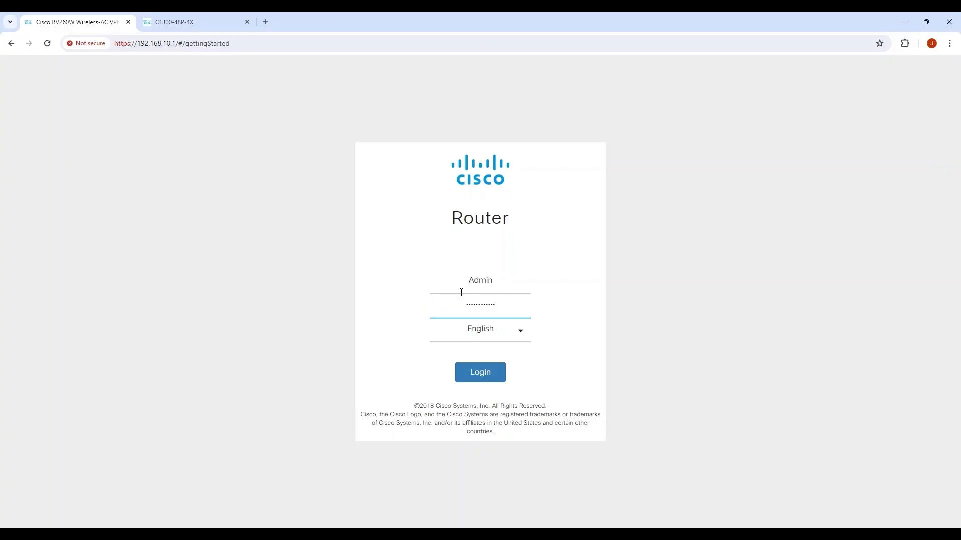
Step: Log in to the RV260W router and open Default VLAN 1 for editing in LAN VLAN Settings
key(Return)
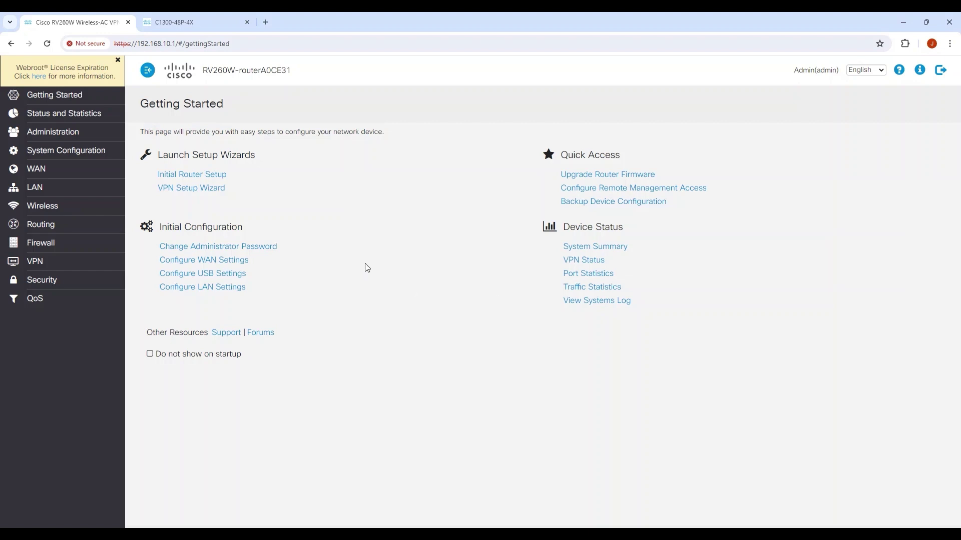
click(49, 189)
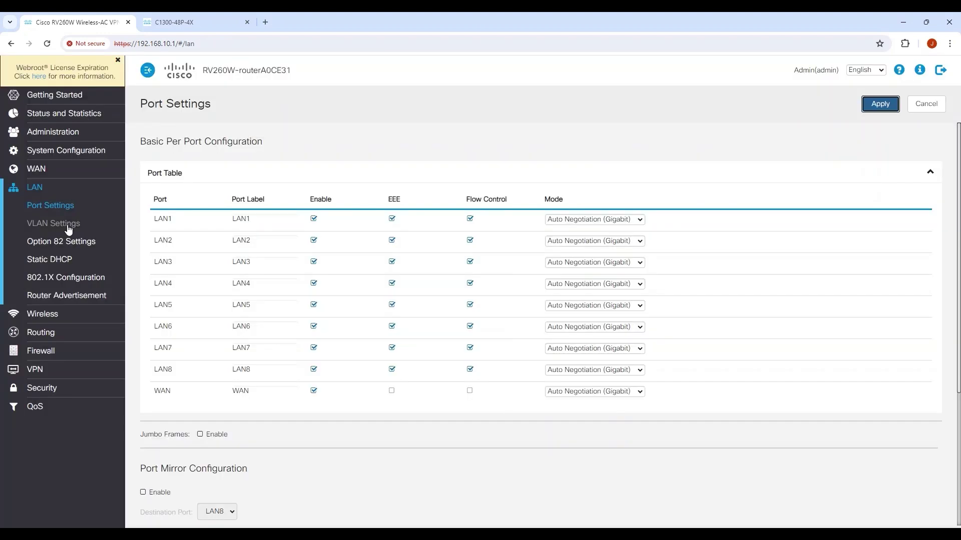
click(70, 224)
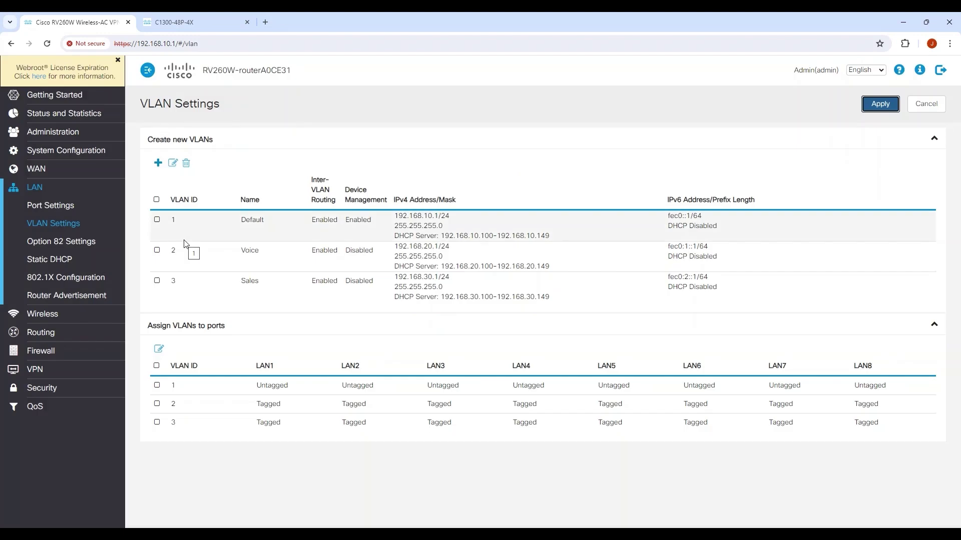
click(158, 219)
click(173, 165)
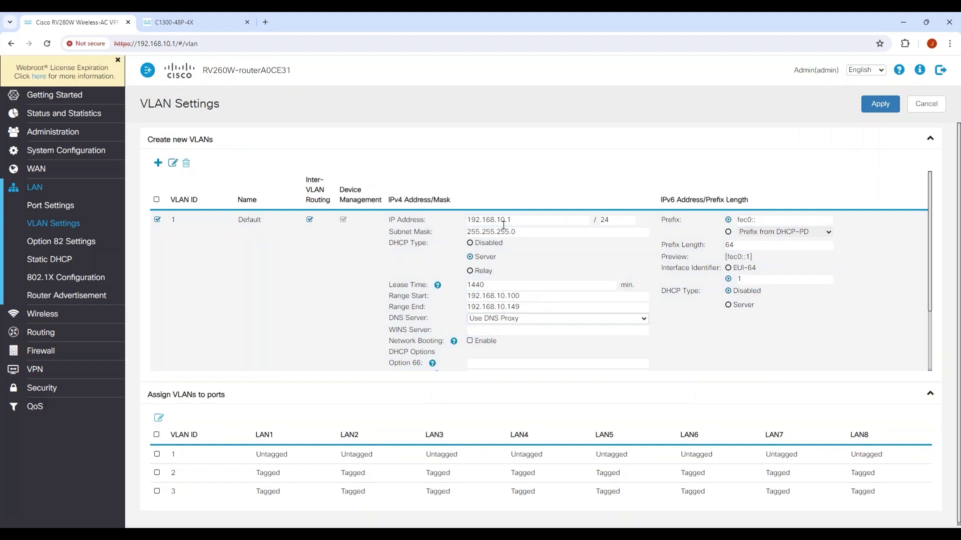
Step: Change VLAN 1's IP address to 192.168.5.1, apply, and confirm the management address change
click(512, 223)
key(Left)
key(Left)
key(BackSpace)
key(BackSpace)
text(5)
click(880, 104)
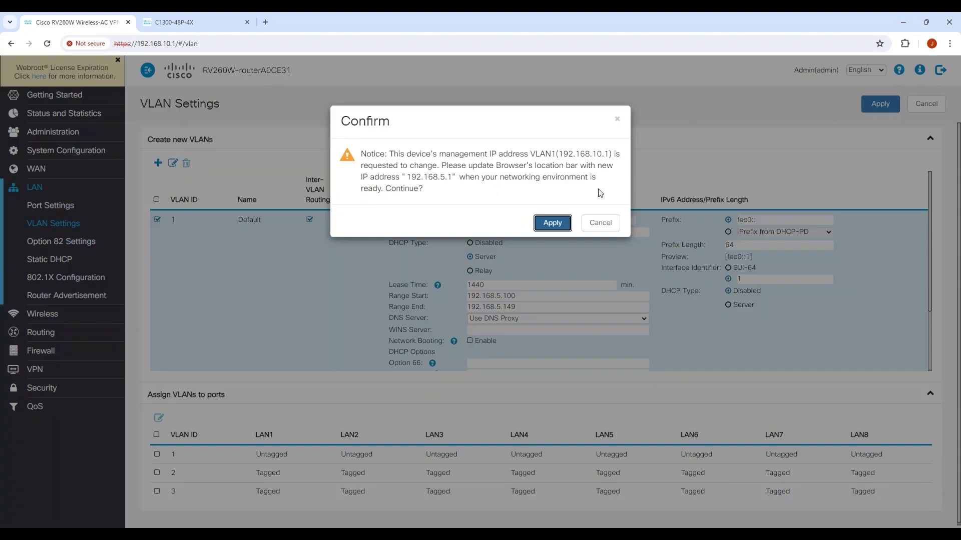
click(553, 225)
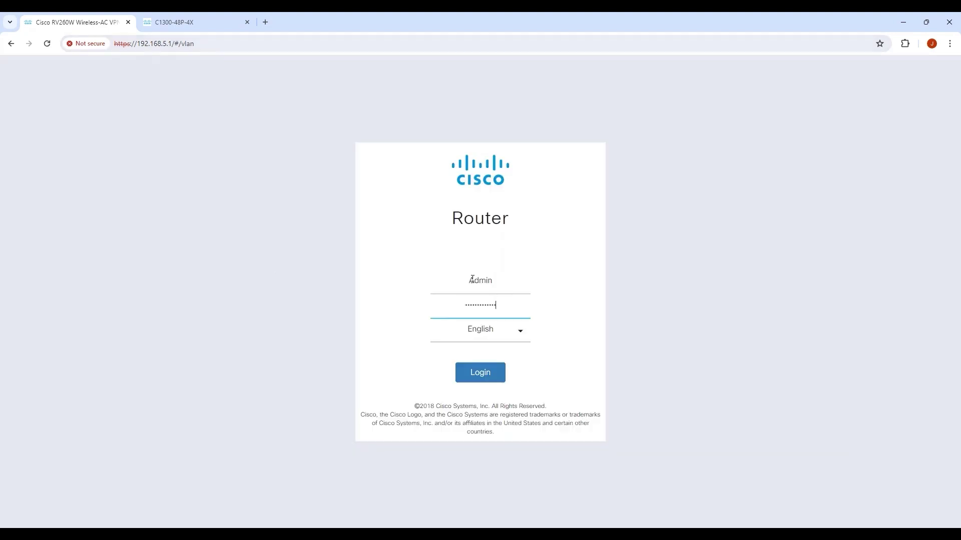
Step: Log in at the new address and delete VLANs 2 and 3 from the router
key(Return)
click(37, 189)
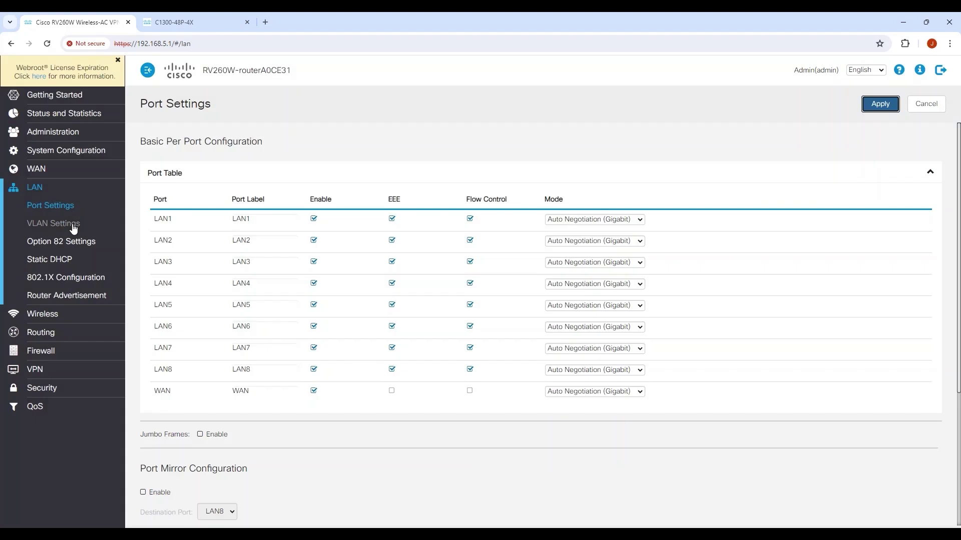
click(73, 223)
click(158, 250)
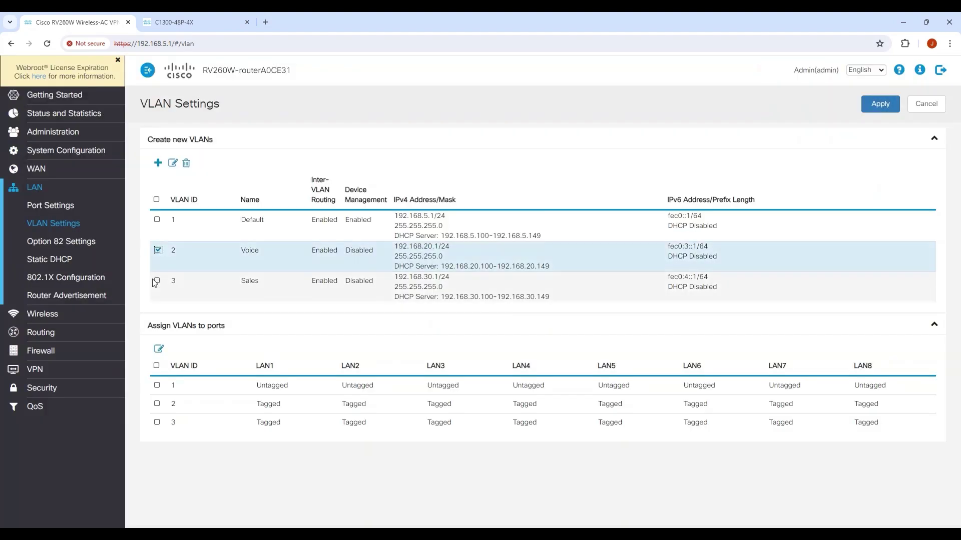
click(156, 281)
click(186, 163)
Step: Add VLAN 4 named 'Layer 3' at 192.168.40.1 with mask 255.255.255.252
click(158, 163)
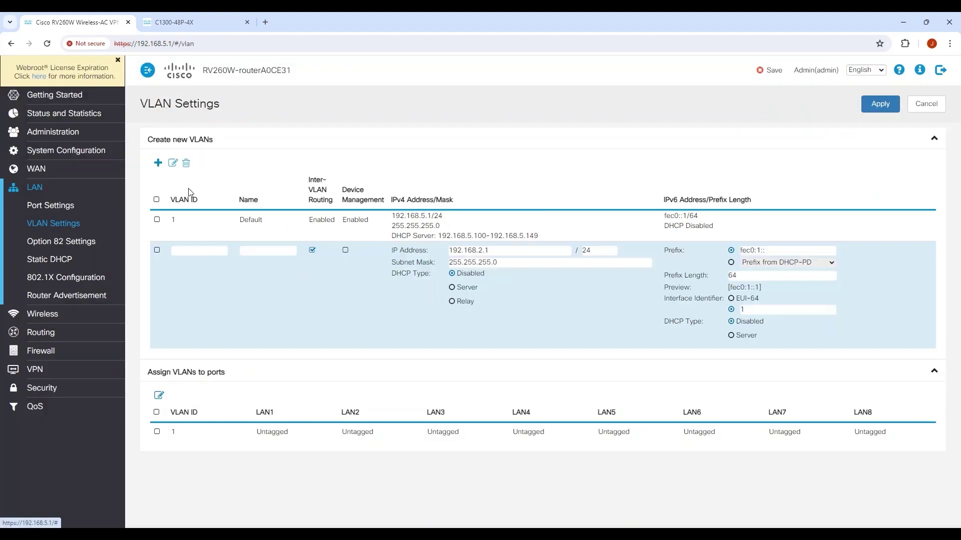
text(4)
key(Tab)
text(Layer 3)
key(Tab)
key(Tab)
key(Tab)
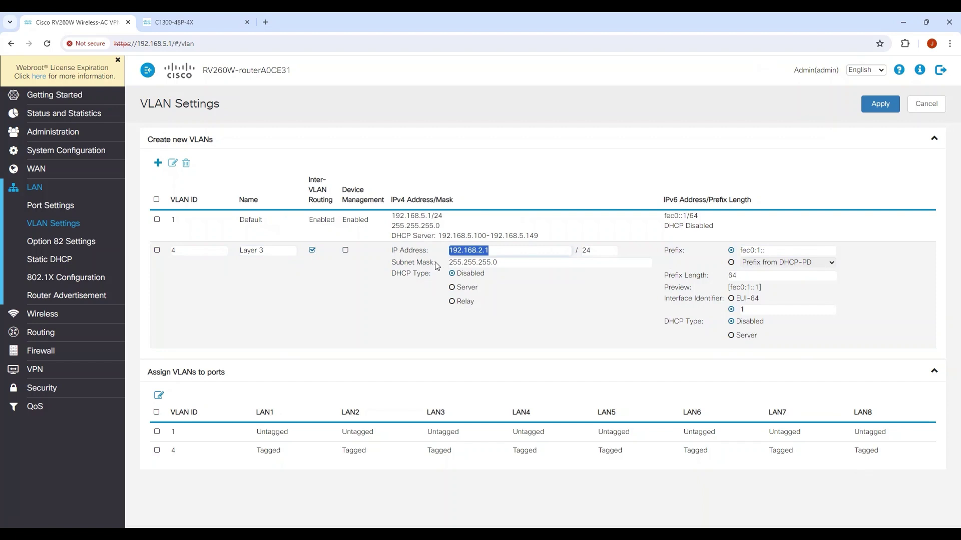
click(495, 251)
key(BackSpace)
key(BackSpace)
key(BackSpace)
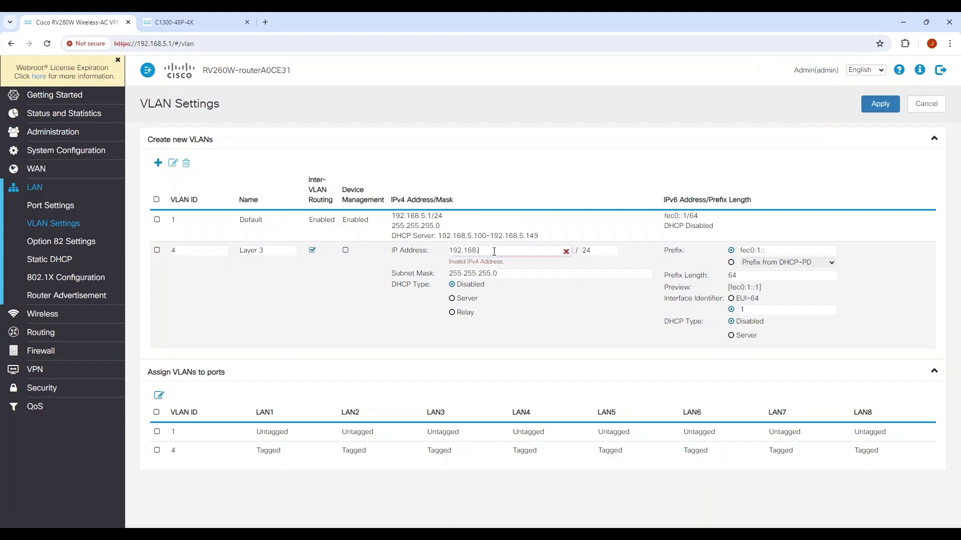
text(40.1)
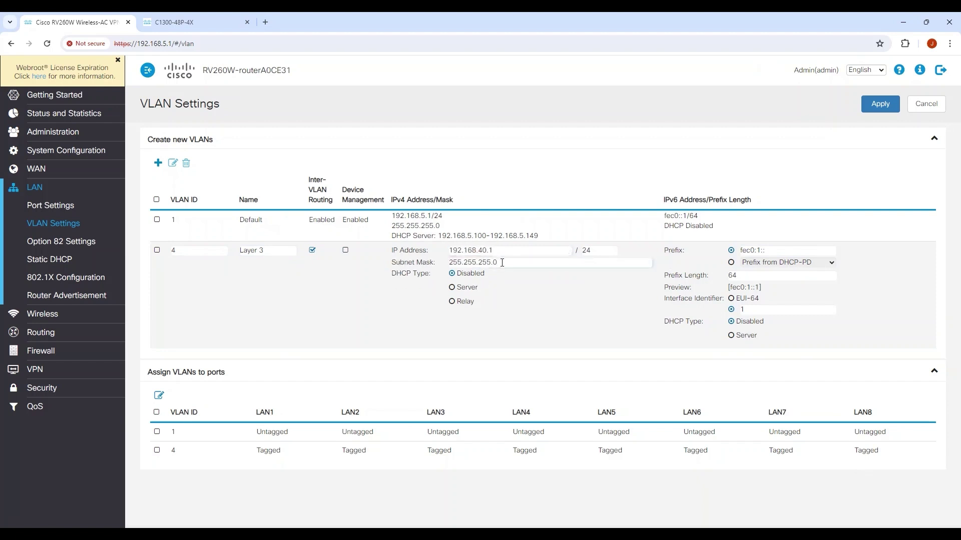
key(BackSpace)
text(2)
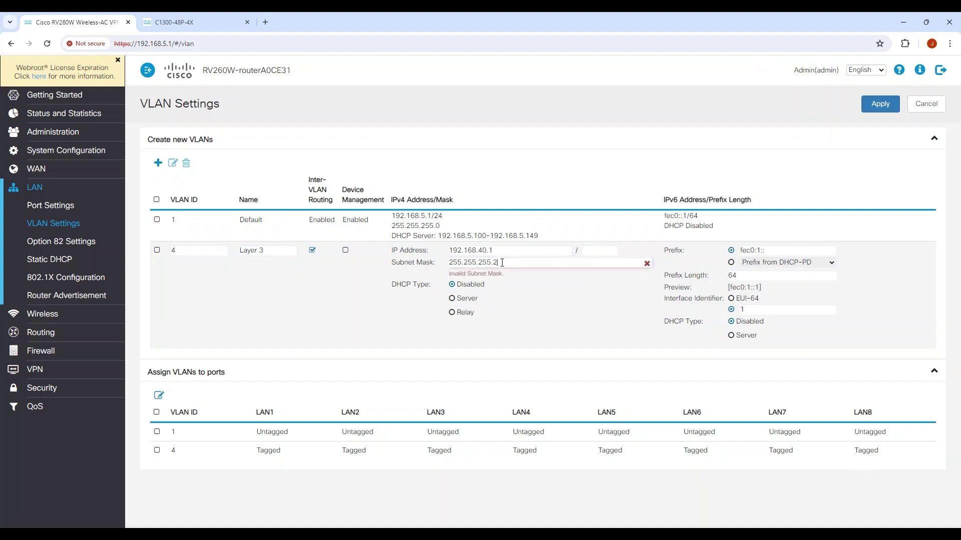
text(52)
click(880, 103)
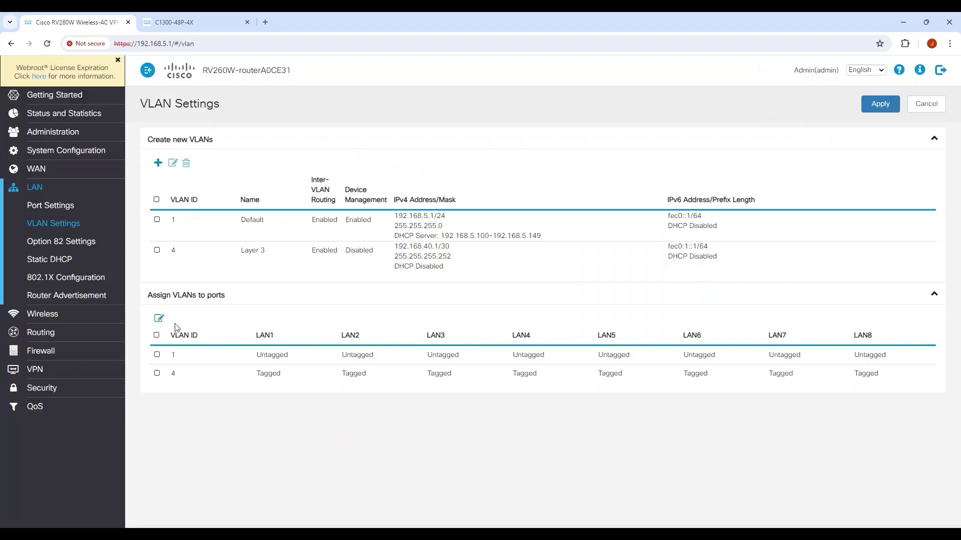
Step: Make LAN1 untagged on VLAN 4, accepting VLAN 1 becoming tagged on LAN1
click(157, 374)
click(159, 319)
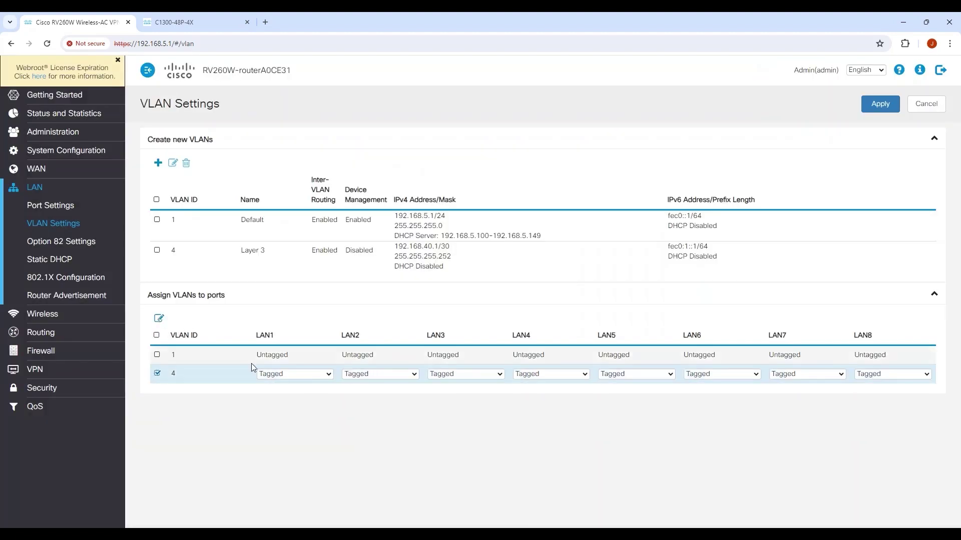
click(281, 374)
click(293, 383)
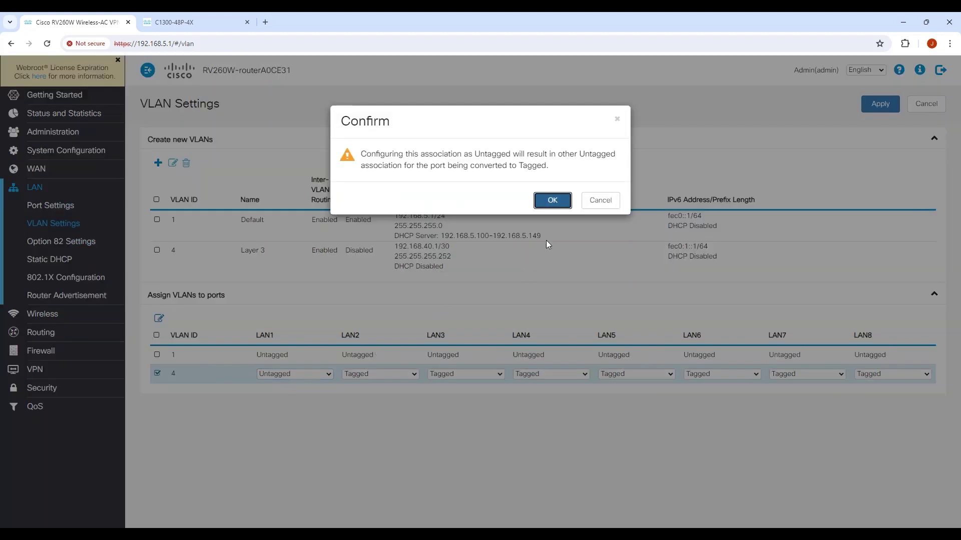
click(552, 201)
click(876, 103)
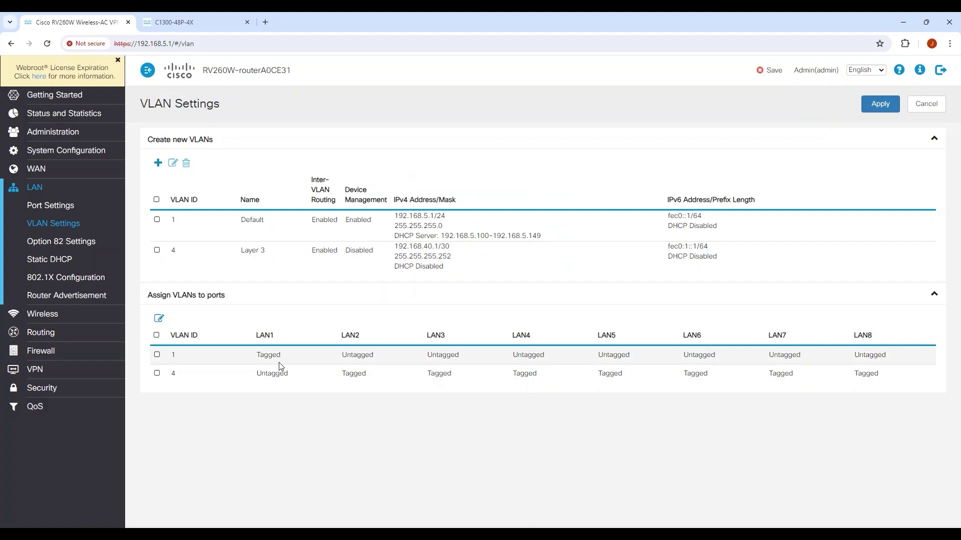
Step: Add an IPv4 static route to 192.168.10.0 via next hop 192.168.40.2 on VLAN4, and apply it
click(49, 334)
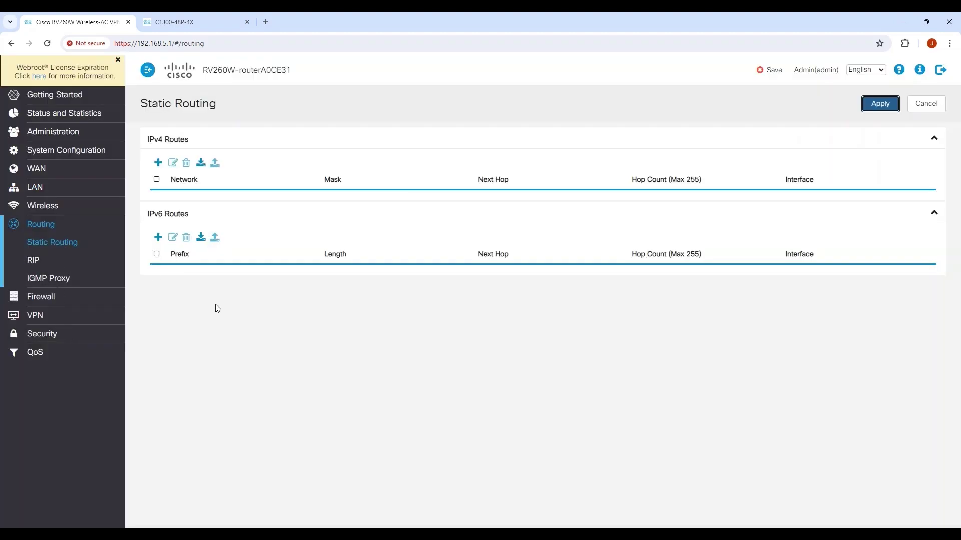
click(158, 163)
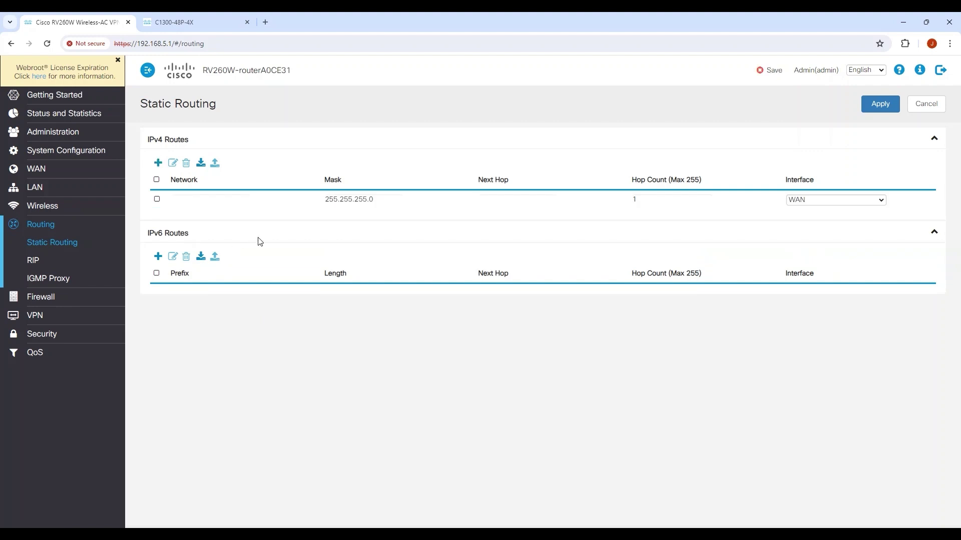
click(225, 198)
text(192.168.10.0)
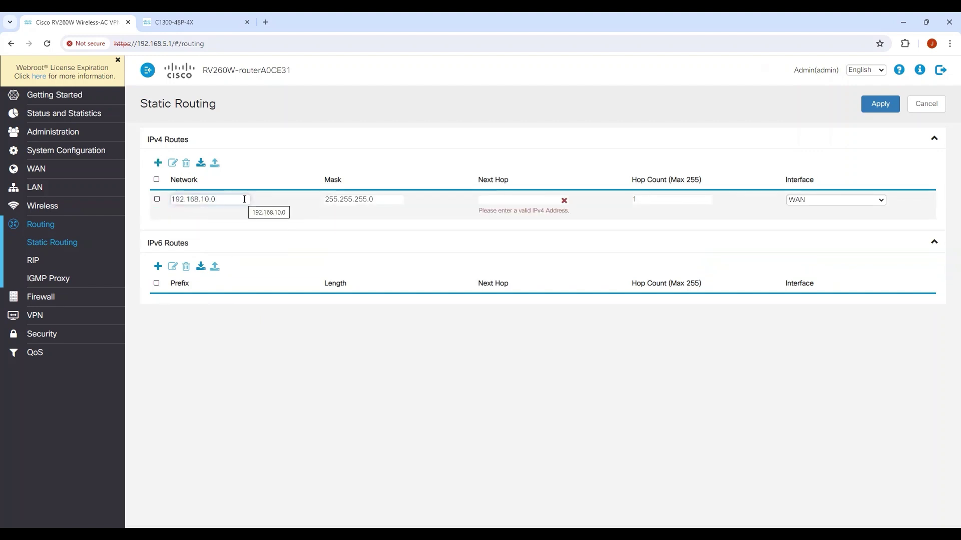
click(375, 200)
click(505, 199)
text(192.16)
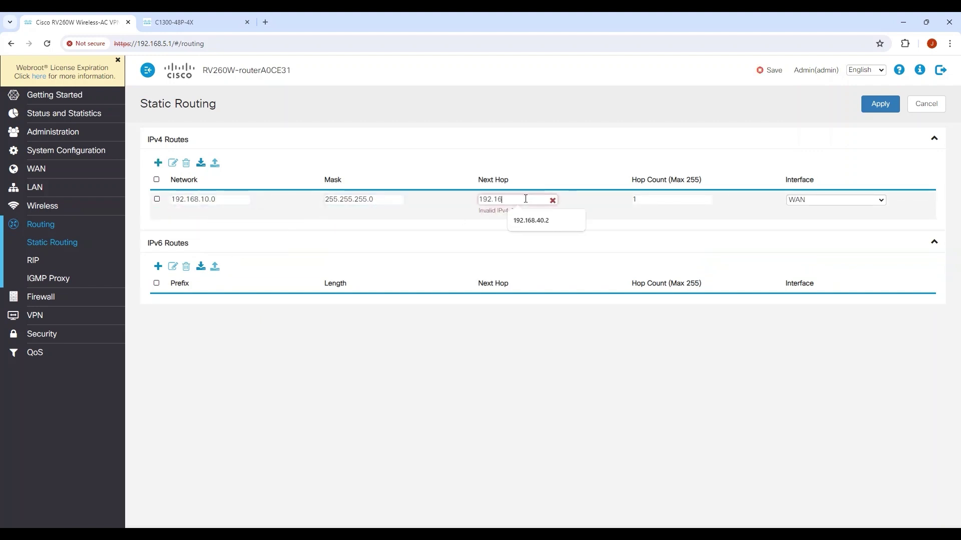
click(531, 220)
click(803, 201)
click(811, 226)
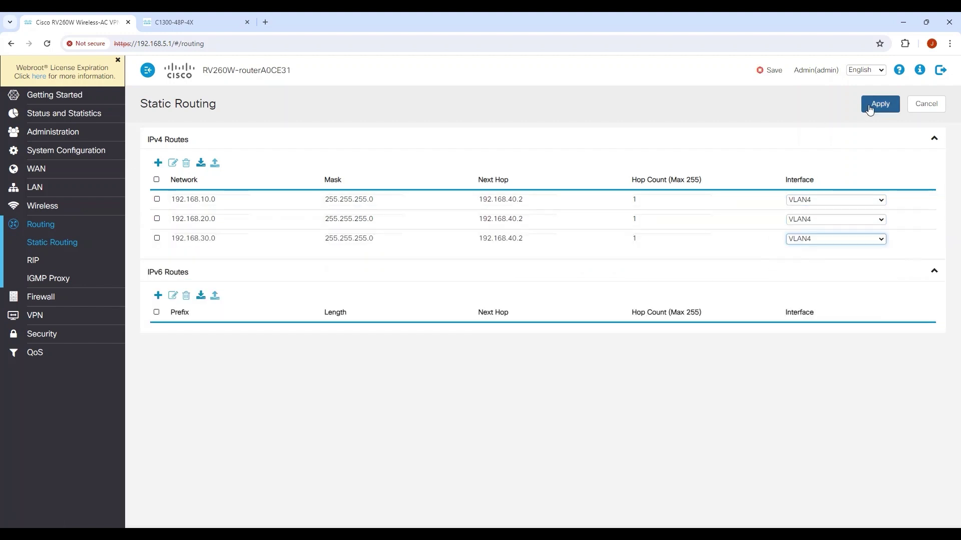
click(869, 105)
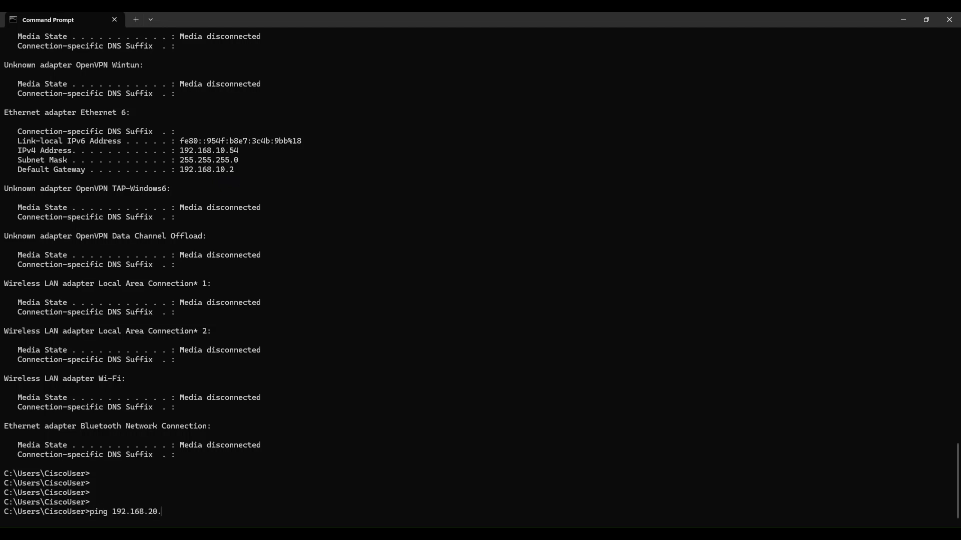
Step: Ping 192.168.20.2 from the PC and get replies at 1ms with TTL=64
text(2)
key(Return)
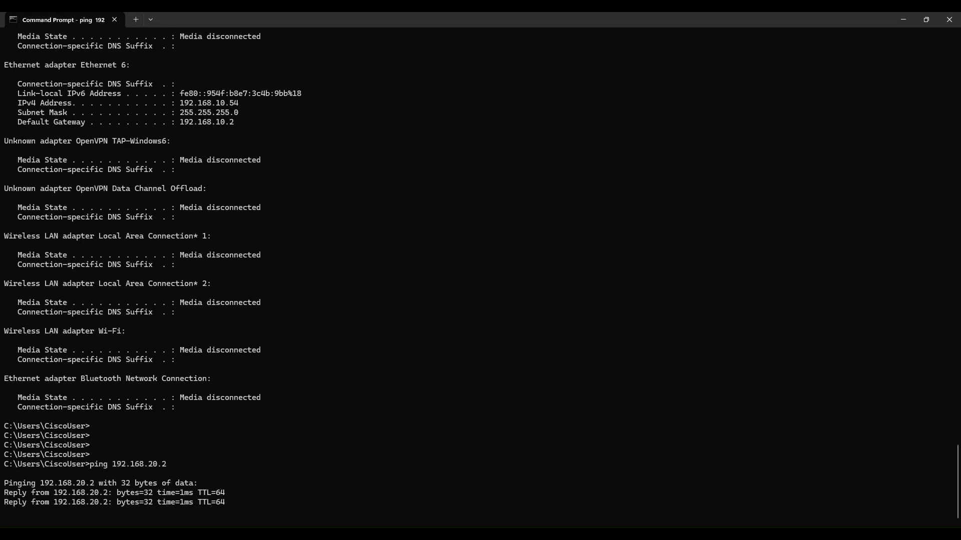